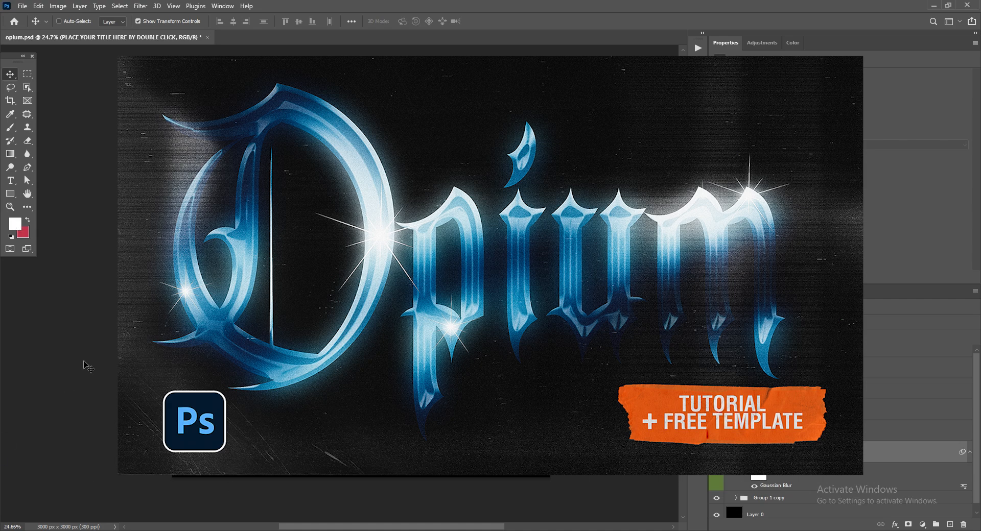
{"action": "key", "text": "t"}
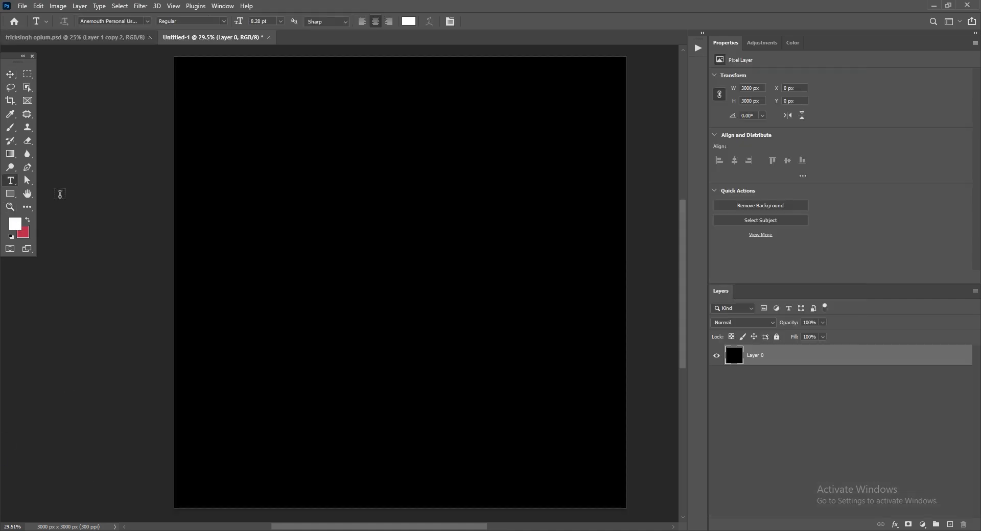
{"action": "left_click", "coordinate": [339, 277]}
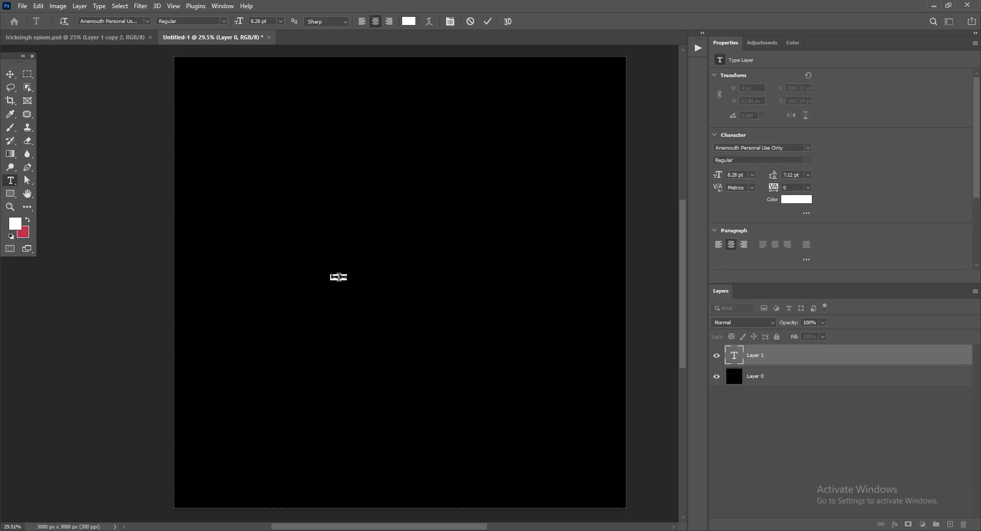
{"action": "type", "text": "o"}
{"action": "left_click", "coordinate": [9, 74]}
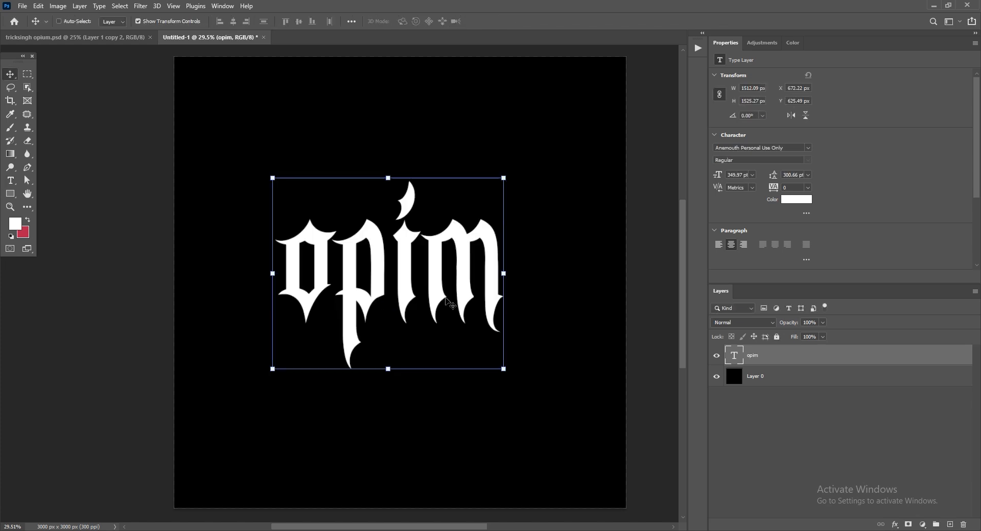
{"action": "key", "text": "ctrl+z"}
{"action": "key", "text": "ctrl+z"}
{"action": "key", "text": "ctrl+z"}
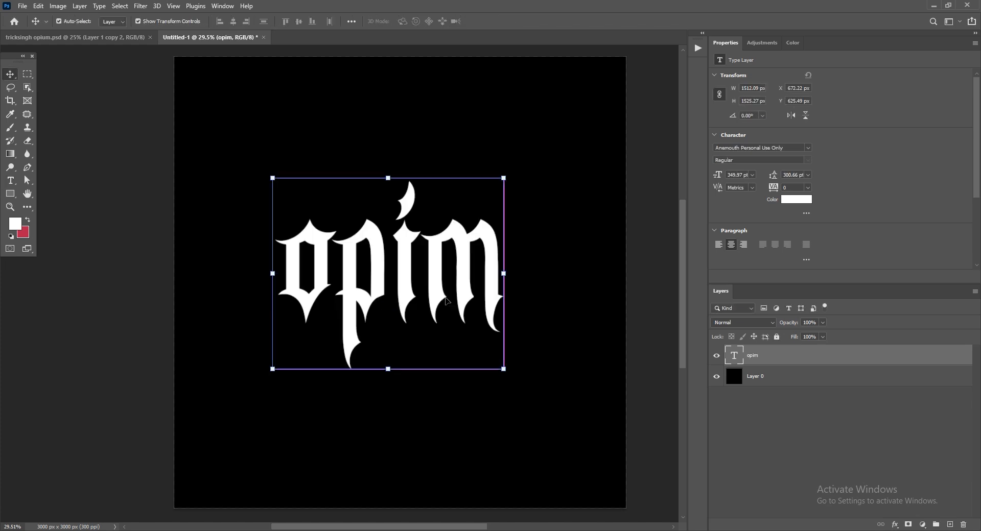
- Add a text layer reading "Opium" on the black canvas in the Anemouth Personal Use Only font
{"action": "key", "text": "t"}
{"action": "left_click", "coordinate": [317, 261]}
{"action": "key", "text": "BackSpace"}
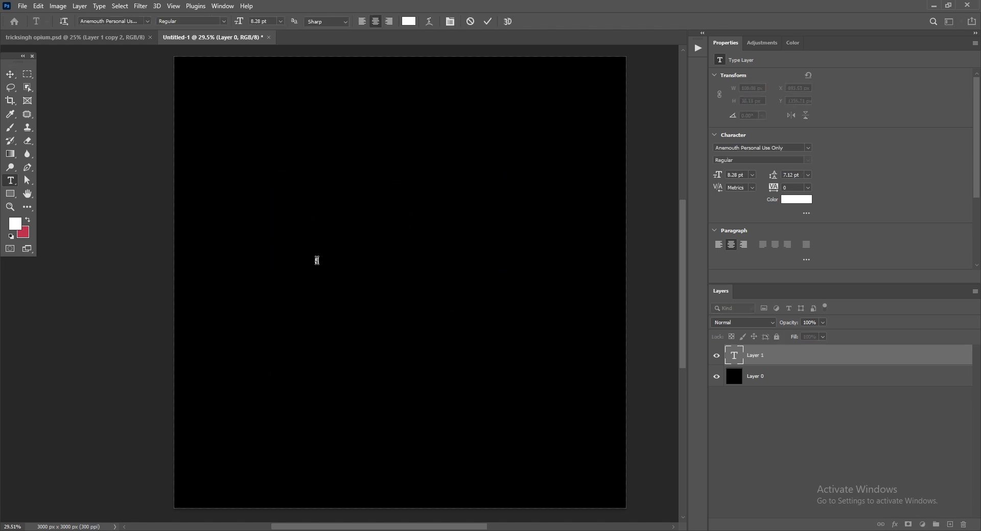
{"action": "type", "text": "Opium"}
- Scale the Opium text up proportionally to about 2221 px wide and centre it horizontally, slightly above the canvas middle
{"action": "key", "text": "ctrl+t"}
{"action": "left_click_drag", "start_coordinate": [322, 265], "coordinate": [525, 405]}
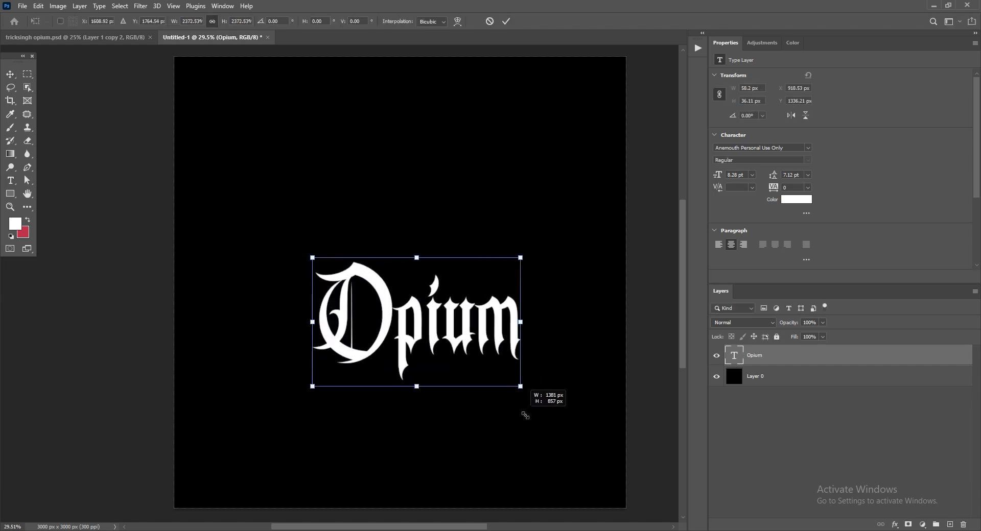
{"action": "left_click_drag", "start_coordinate": [442, 285], "coordinate": [415, 193]}
{"action": "left_click_drag", "start_coordinate": [393, 309], "coordinate": [393, 378]}
{"action": "left_click_drag", "start_coordinate": [408, 283], "coordinate": [423, 285]}
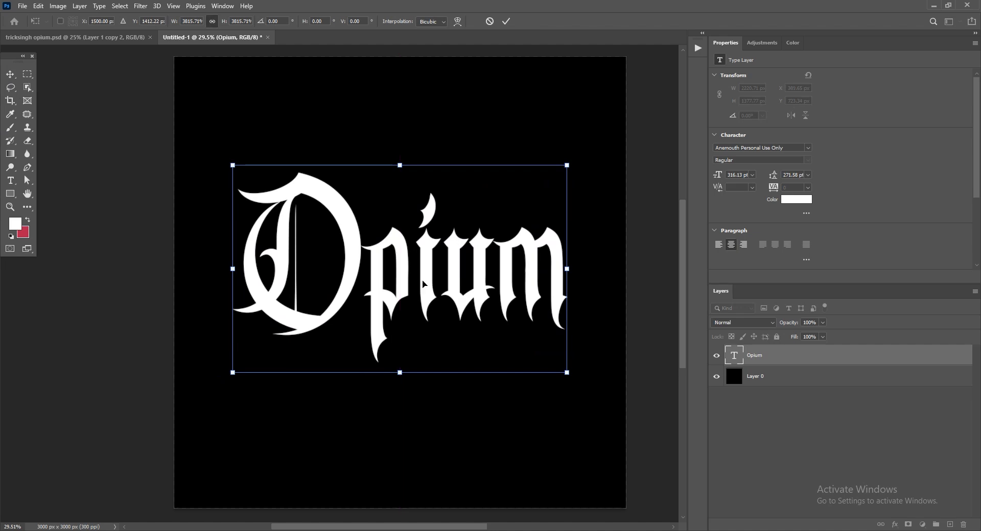
{"action": "left_click", "coordinate": [506, 21]}
{"action": "left_click", "coordinate": [10, 181]}
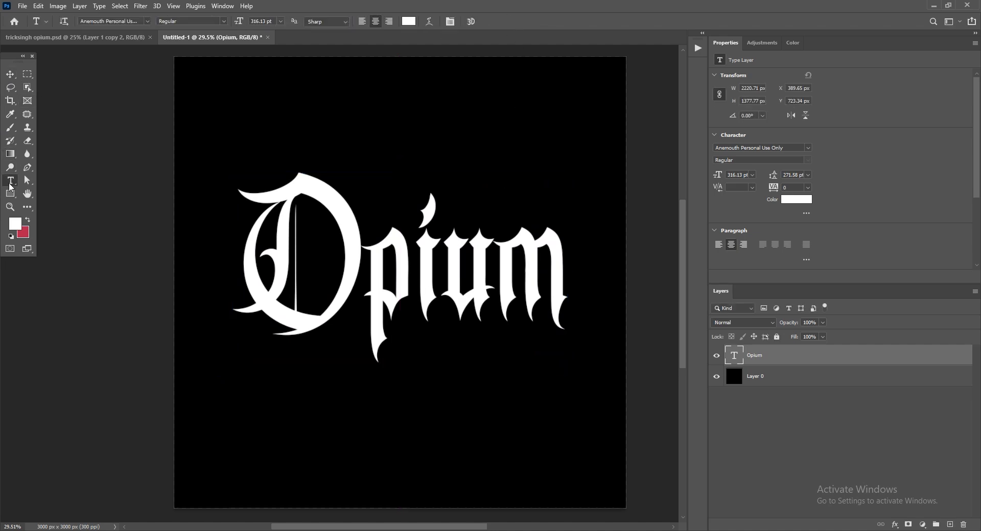
{"action": "left_click", "coordinate": [110, 21]}
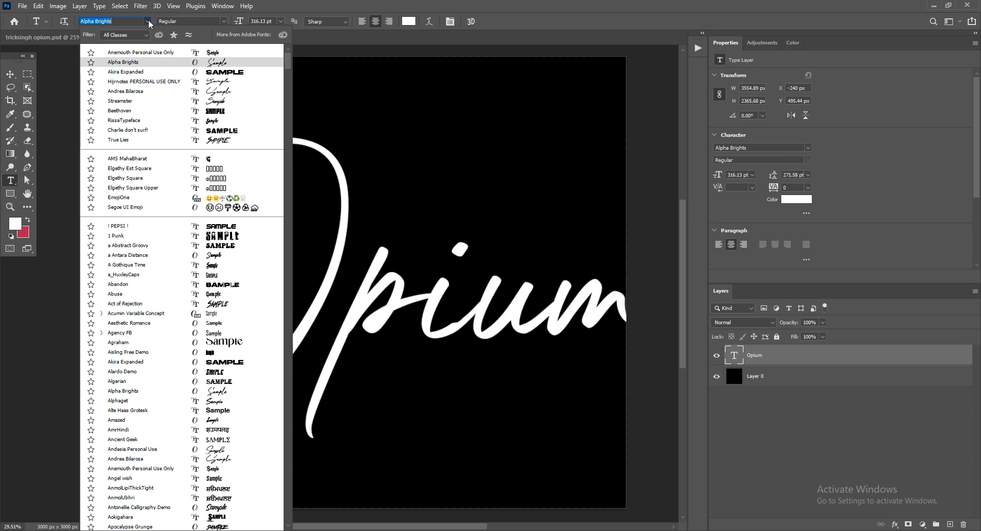
{"action": "key", "text": "Escape"}
- Change the Opium text colour to mid grey by setting its brightness to 50%
{"action": "left_click", "coordinate": [795, 202]}
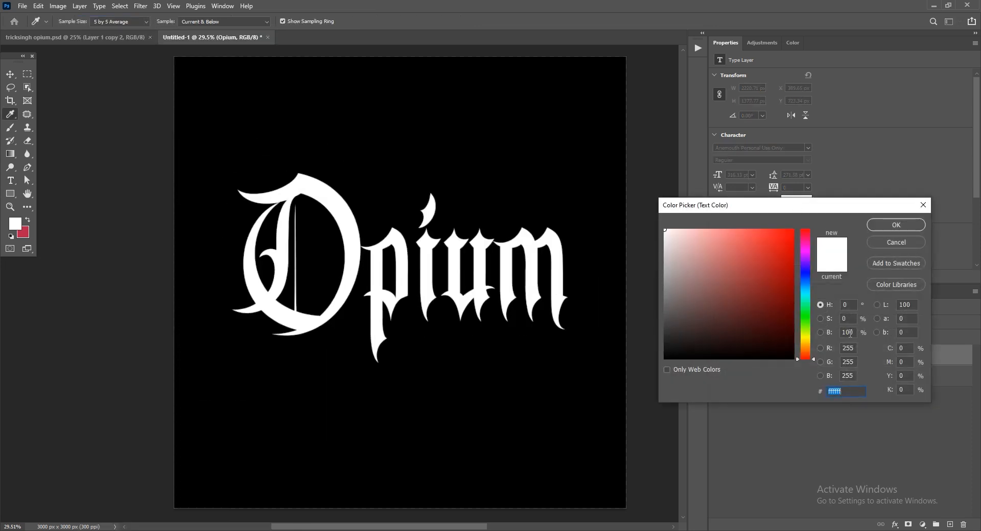
{"action": "left_click_drag", "start_coordinate": [850, 333], "coordinate": [842, 333]}
{"action": "type", "text": "50"}
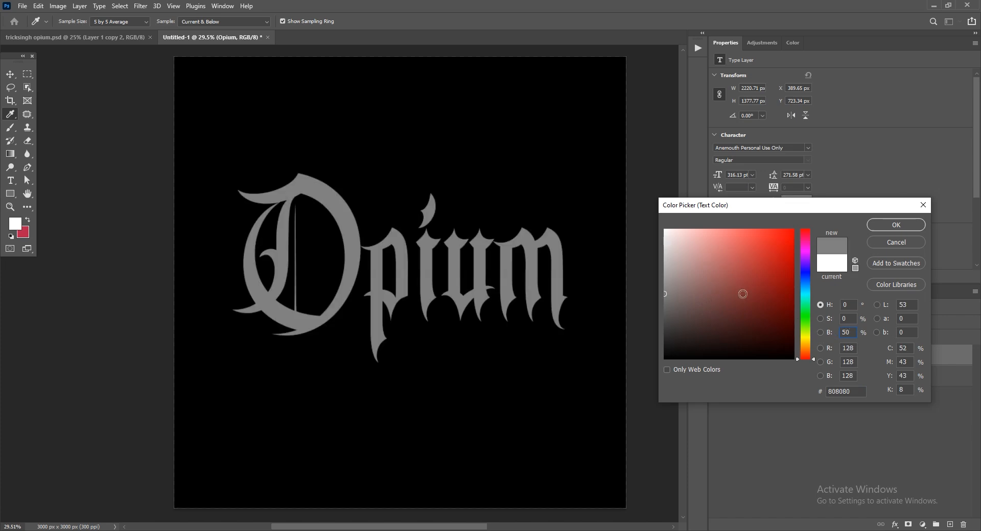
{"action": "left_click", "coordinate": [896, 226]}
- Convert the Opium text layer to a smart object and add a Bevel & Emboss effect to it
{"action": "right_click", "coordinate": [798, 355]}
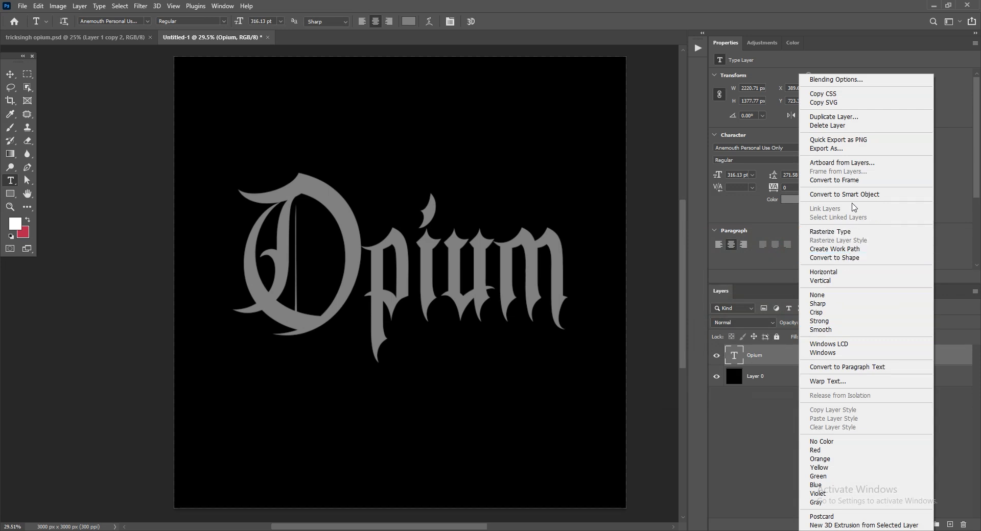
{"action": "left_click", "coordinate": [855, 199]}
{"action": "left_click", "coordinate": [893, 525]}
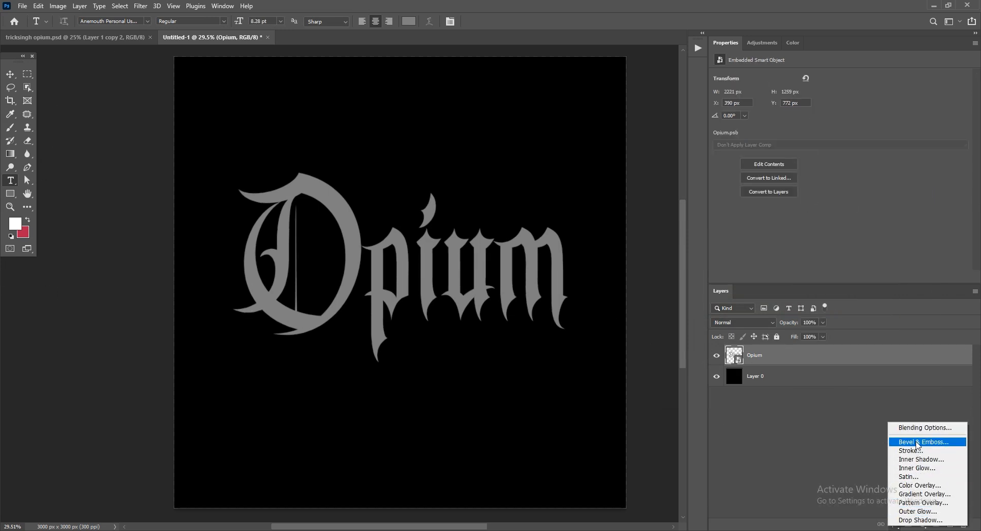
{"action": "left_click", "coordinate": [921, 442]}
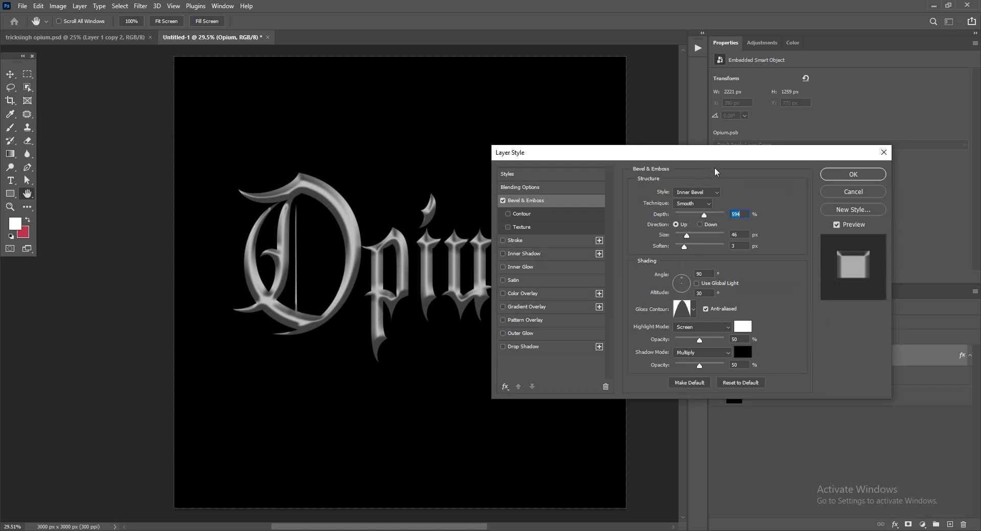
- Set the bevel's depth to 709%, size to 46 px and soften to 4 px, with the Cone gloss contour
{"action": "left_click_drag", "start_coordinate": [733, 166], "coordinate": [265, 273]}
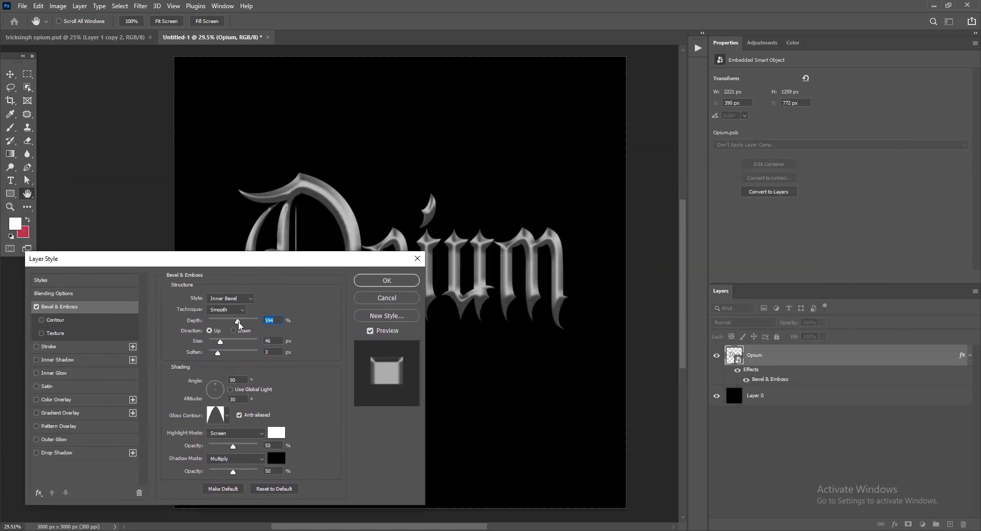
{"action": "left_click_drag", "start_coordinate": [223, 346], "coordinate": [221, 346]}
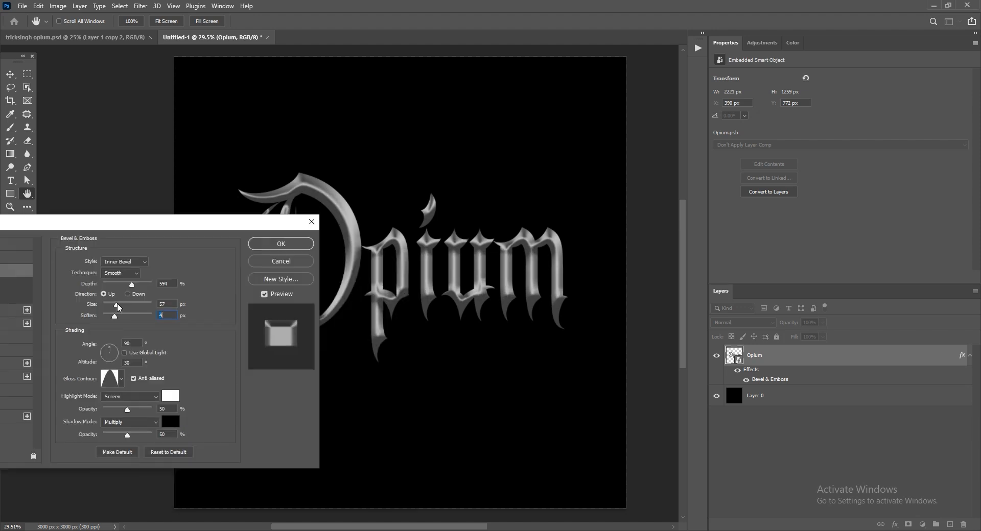
{"action": "left_click_drag", "start_coordinate": [118, 307], "coordinate": [115, 305]}
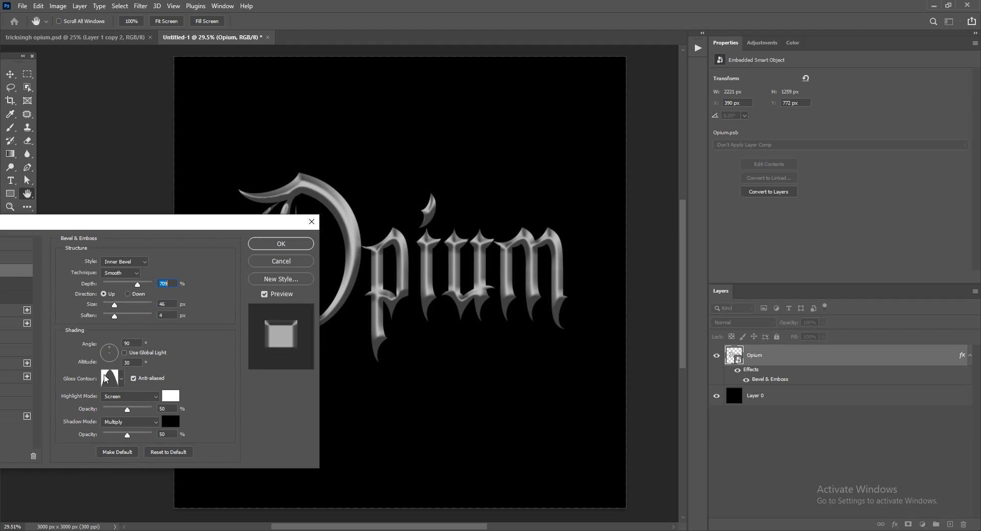
{"action": "left_click", "coordinate": [110, 378]}
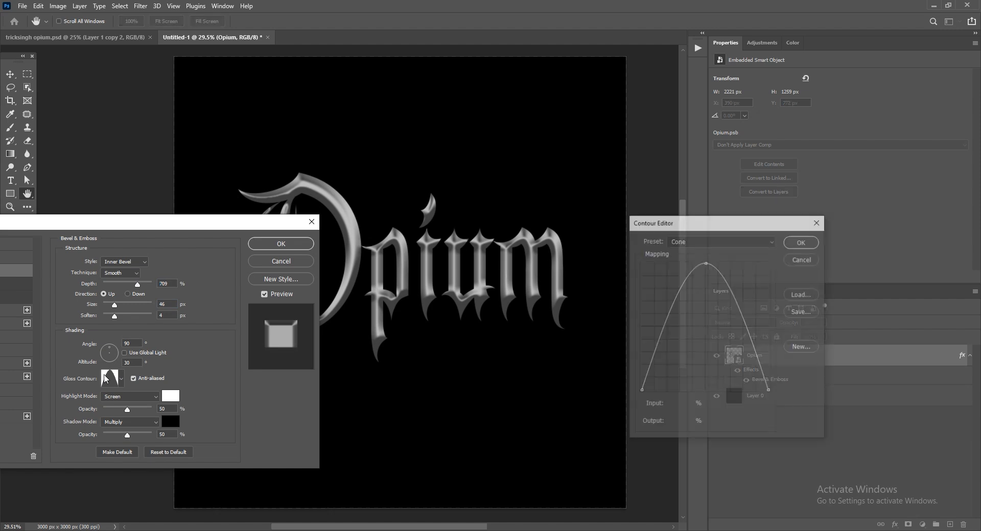
{"action": "left_click", "coordinate": [800, 242]}
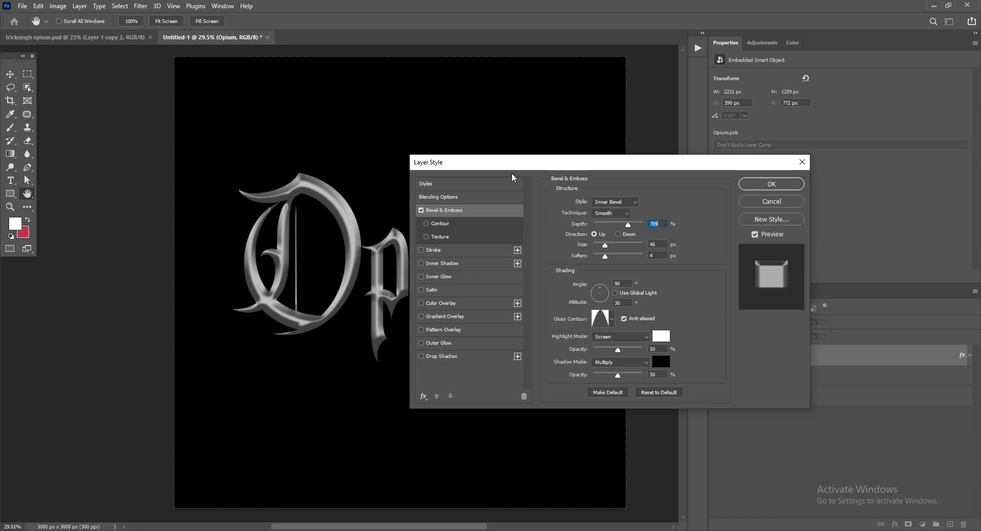
{"action": "left_click_drag", "start_coordinate": [565, 172], "coordinate": [698, 116]}
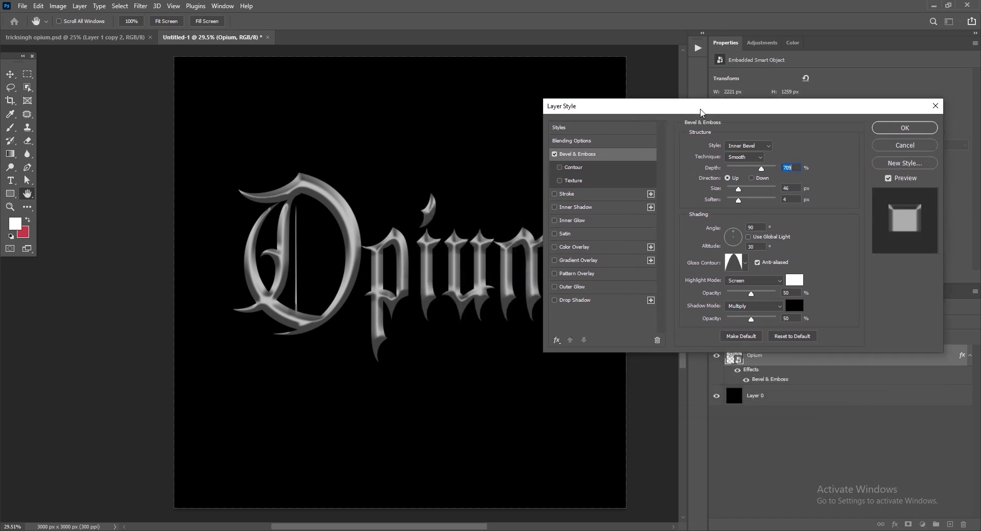
- Enable the bevel's Contour option with the Cone preset and reduce its range
{"action": "left_click", "coordinate": [562, 169]}
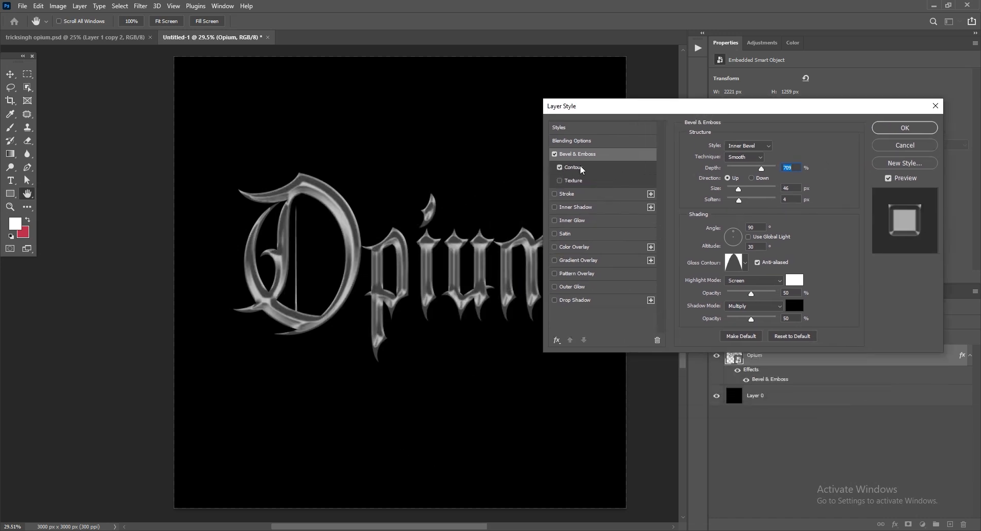
{"action": "left_click", "coordinate": [581, 170]}
{"action": "left_click", "coordinate": [717, 149]}
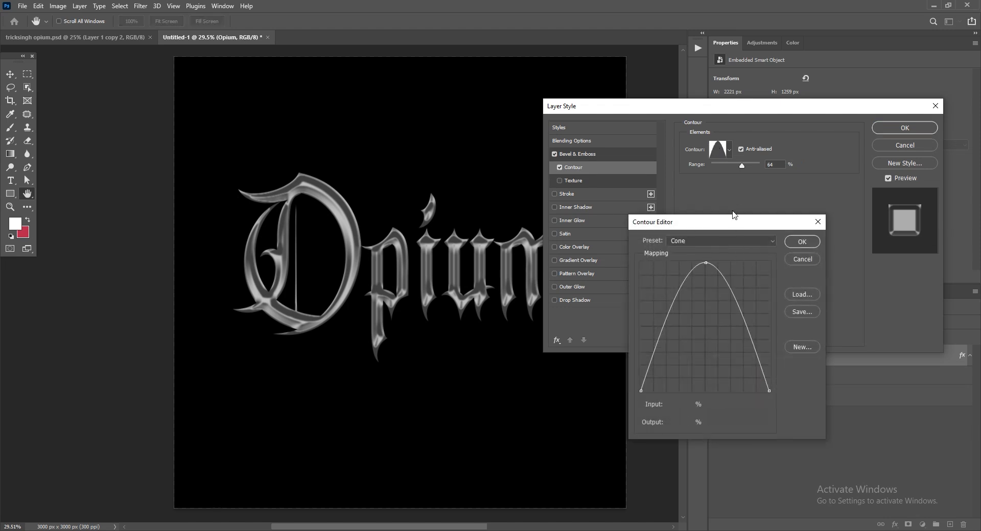
{"action": "left_click_drag", "start_coordinate": [716, 225], "coordinate": [474, 221]}
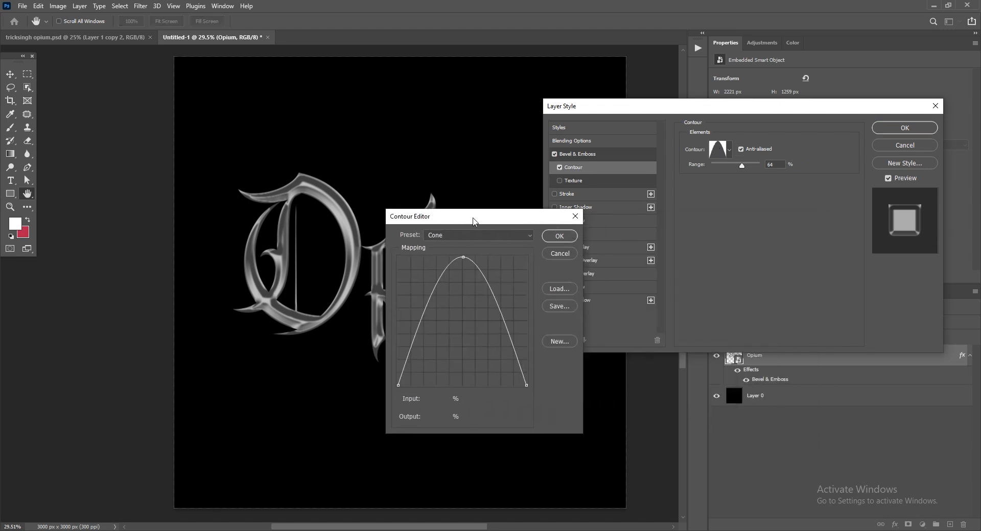
{"action": "left_click", "coordinate": [444, 235]}
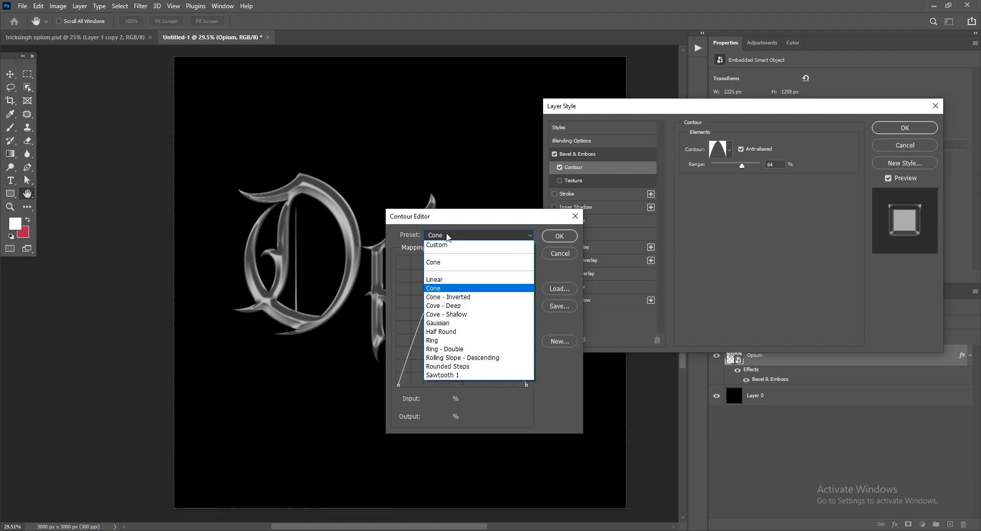
{"action": "left_click", "coordinate": [445, 236]}
{"action": "left_click", "coordinate": [559, 237]}
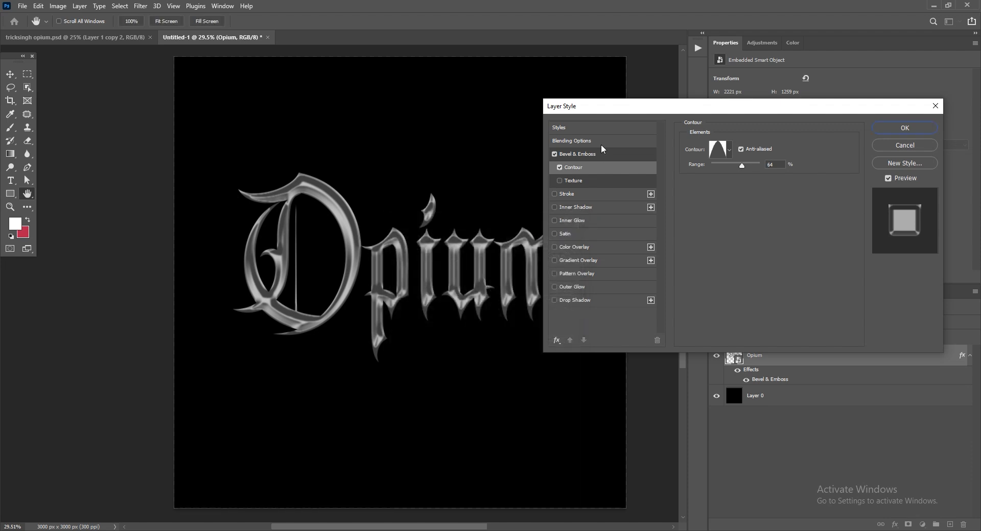
{"action": "left_click_drag", "start_coordinate": [743, 166], "coordinate": [745, 167]}
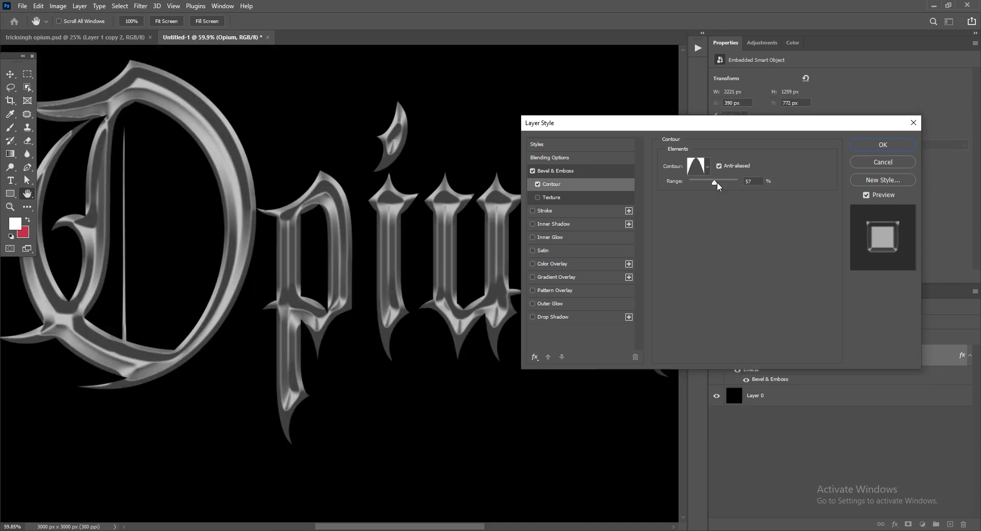
{"action": "left_click_drag", "start_coordinate": [722, 181], "coordinate": [708, 182]}
- Add a Multiply Satin effect in grey 8f8f8f with 33% opacity, 125 px distance and the Linear contour, and apply the layer style
{"action": "left_click", "coordinate": [558, 254]}
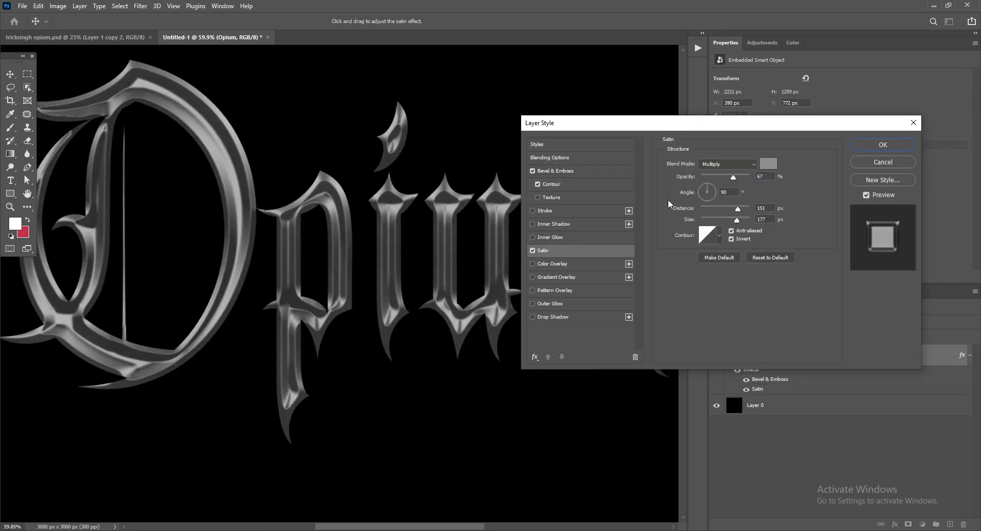
{"action": "left_click", "coordinate": [768, 164]}
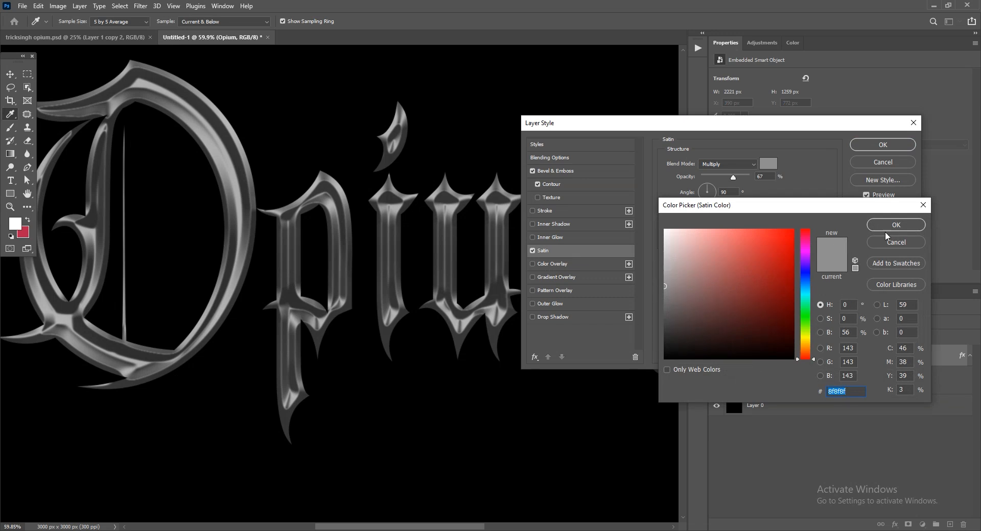
{"action": "left_click", "coordinate": [896, 225]}
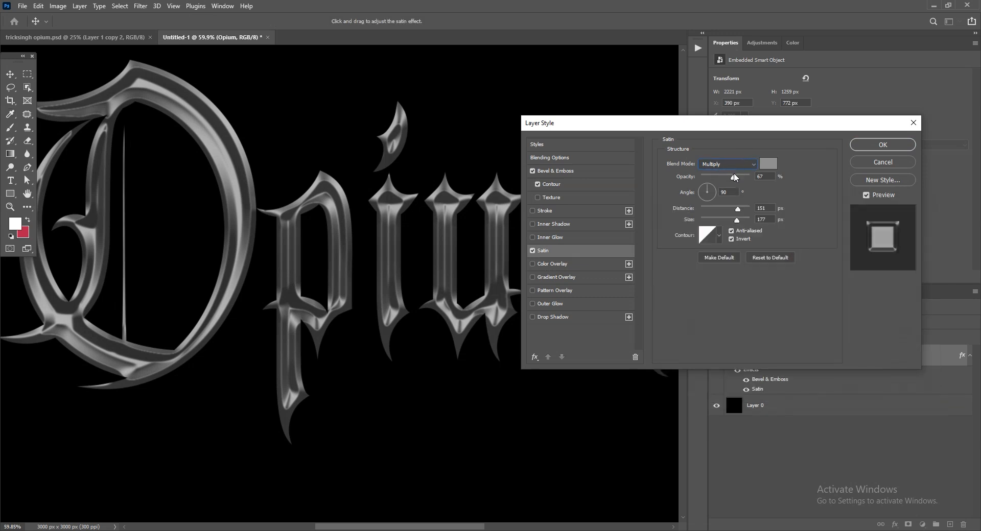
{"action": "mouse_move", "coordinate": [734, 177]}
{"action": "left_mouse_down"}
{"action": "mouse_move", "coordinate": [708, 177]}
{"action": "mouse_move", "coordinate": [716, 176]}
{"action": "left_mouse_up"}
{"action": "mouse_move", "coordinate": [738, 209]}
{"action": "left_mouse_down"}
{"action": "mouse_move", "coordinate": [719, 210]}
{"action": "mouse_move", "coordinate": [744, 205]}
{"action": "mouse_move", "coordinate": [733, 214]}
{"action": "left_mouse_up"}
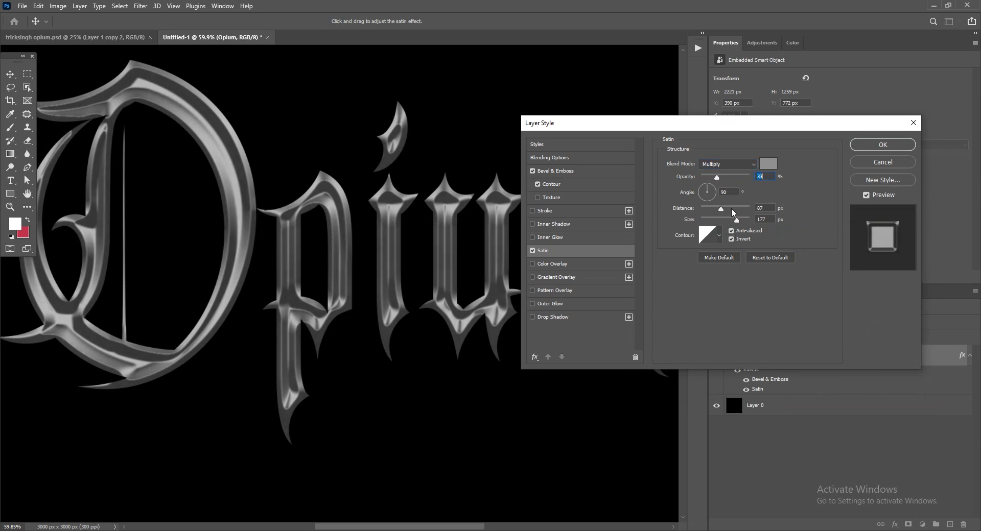
{"action": "left_click", "coordinate": [707, 233]}
{"action": "left_click", "coordinate": [459, 235]}
{"action": "scroll", "coordinate": [459, 238], "scroll_direction": "up", "scroll_amount": 2}
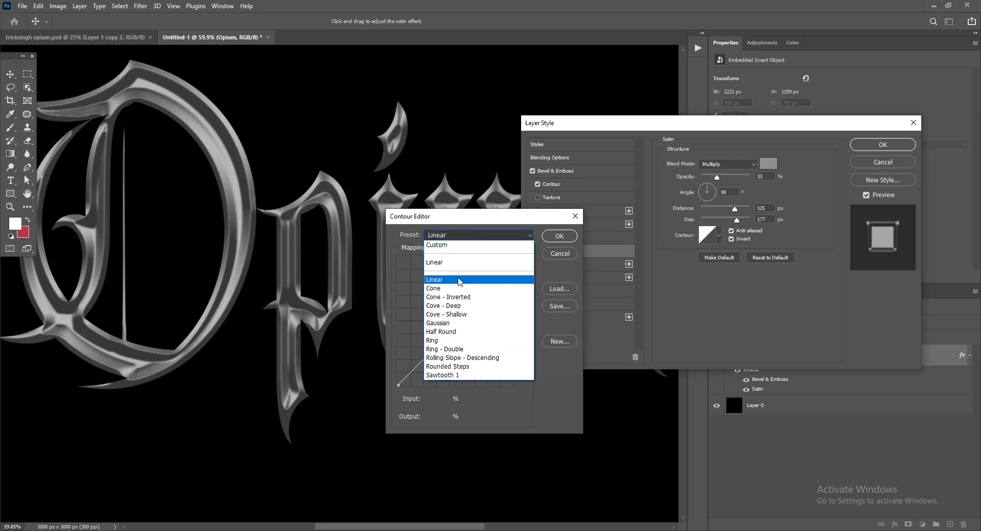
{"action": "left_click", "coordinate": [454, 282]}
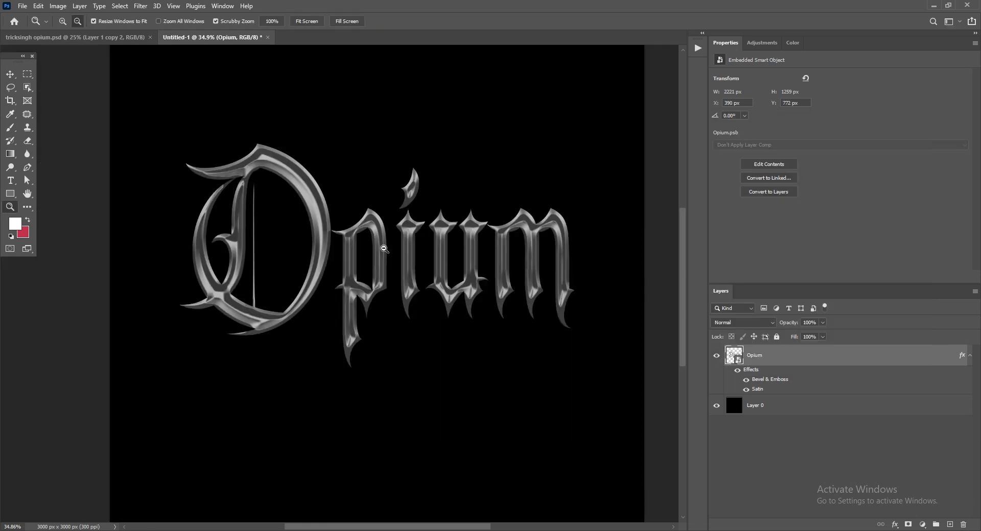
{"action": "mouse_move", "coordinate": [385, 249]}
{"action": "left_mouse_down"}
{"action": "mouse_move", "coordinate": [411, 269]}
{"action": "mouse_move", "coordinate": [381, 266]}
{"action": "left_mouse_up"}
{"action": "left_click_drag", "start_coordinate": [406, 210], "coordinate": [422, 211]}
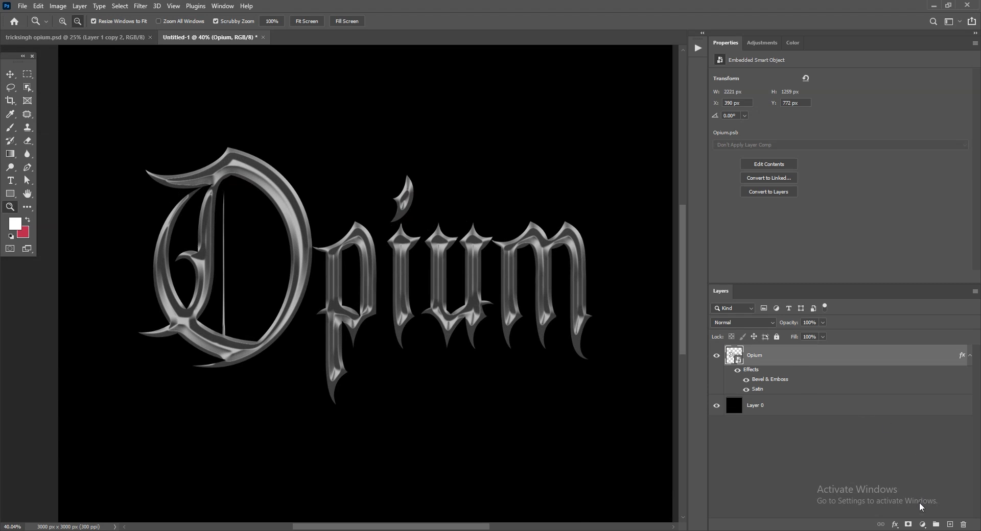
{"action": "left_click", "coordinate": [10, 154]}
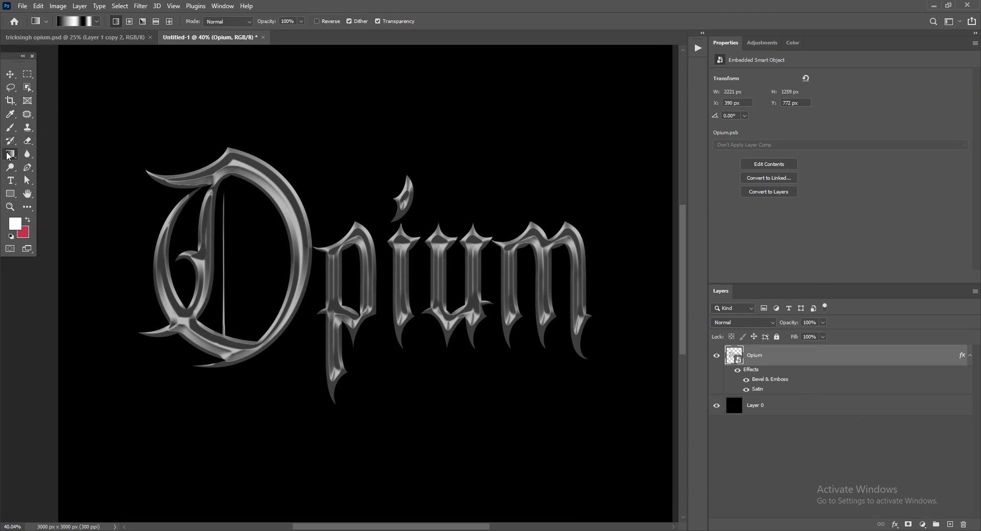
{"action": "left_click", "coordinate": [10, 208]}
{"action": "key", "text": "ctrl+0"}
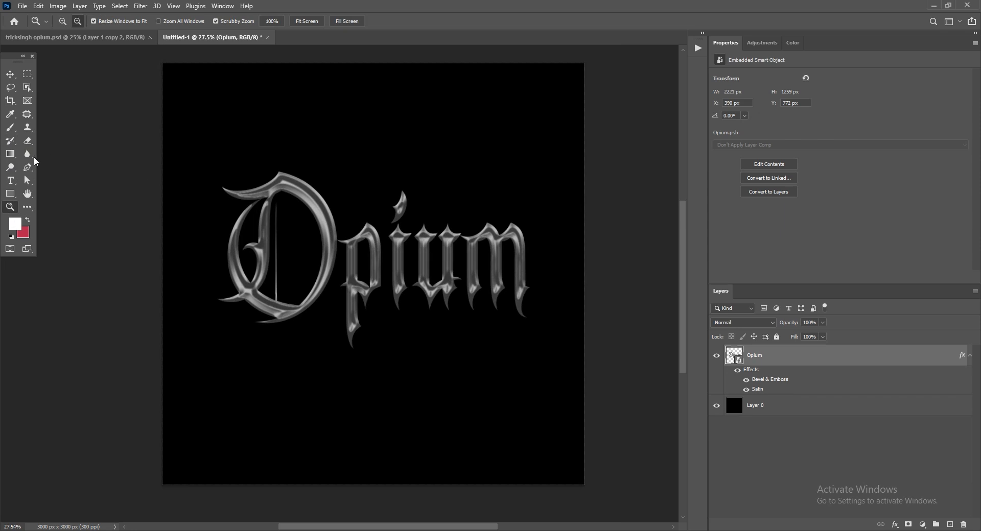
- Fill a new layer above the Opium text with a vertical linear gradient of alternating black, grey and white stops
{"action": "left_click", "coordinate": [10, 154]}
{"action": "left_click", "coordinate": [82, 22]}
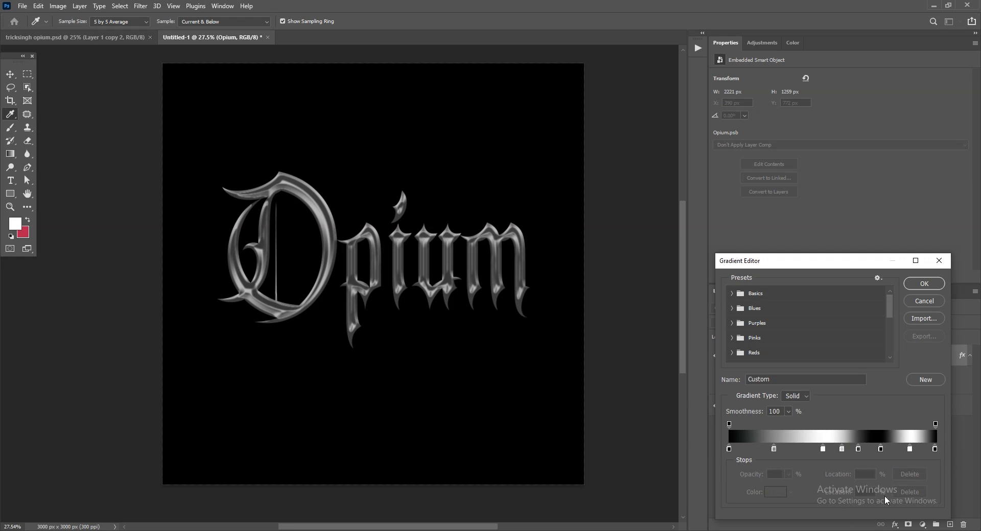
{"action": "left_click", "coordinate": [926, 284]}
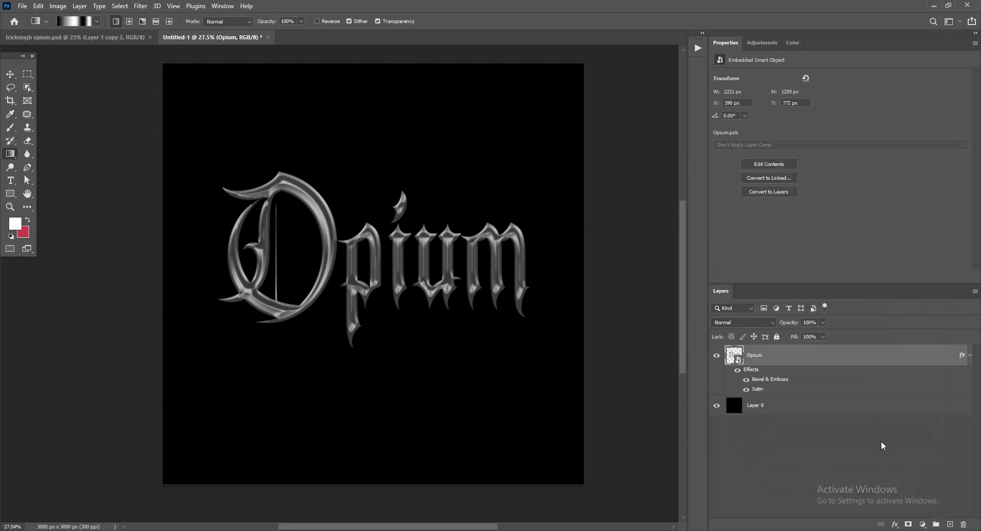
{"action": "left_click", "coordinate": [949, 525]}
{"action": "left_click_drag", "start_coordinate": [366, 499], "coordinate": [368, 125]}
{"action": "key", "text": "v"}
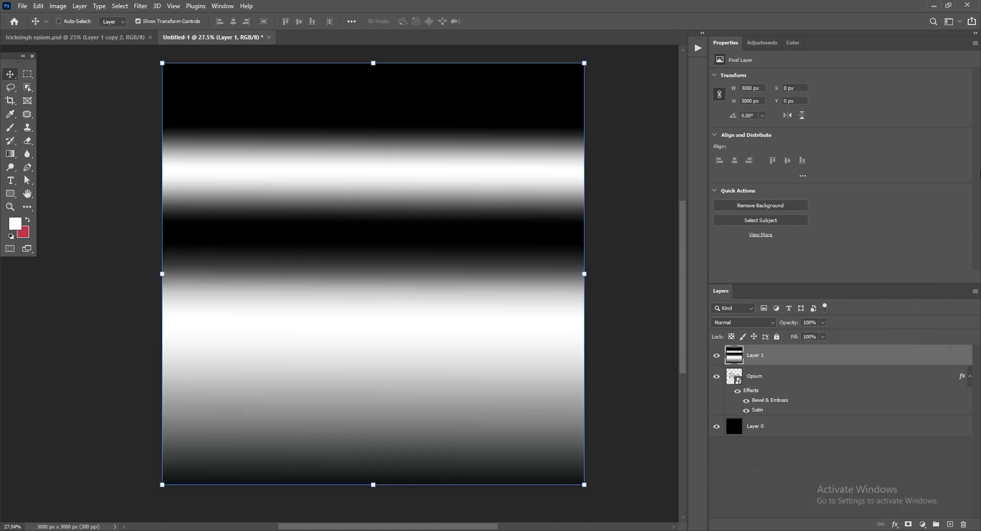
- Distort the gradient layer into swirling liquid bands with the Liquify filter, using a brush of size 1820 and pressure 80
{"action": "left_click", "coordinate": [141, 5]}
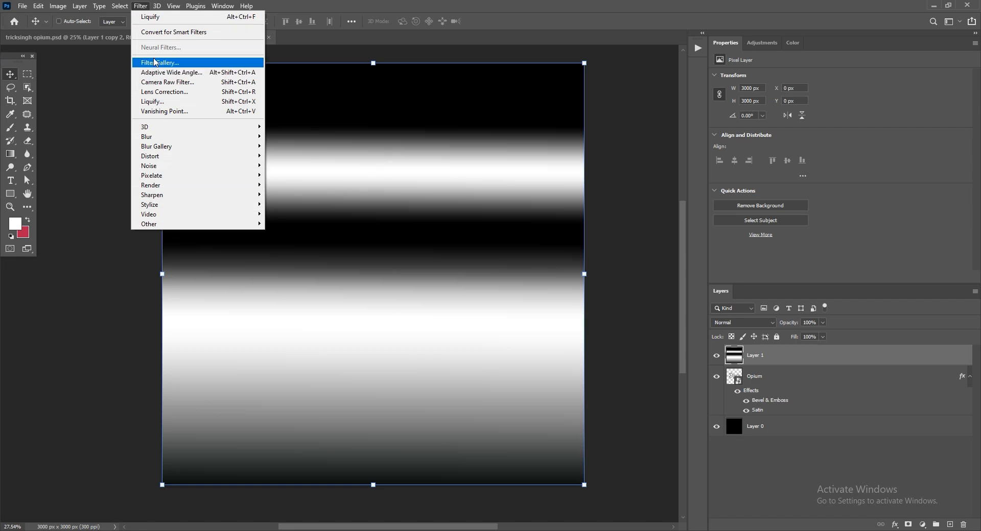
{"action": "left_click", "coordinate": [175, 101]}
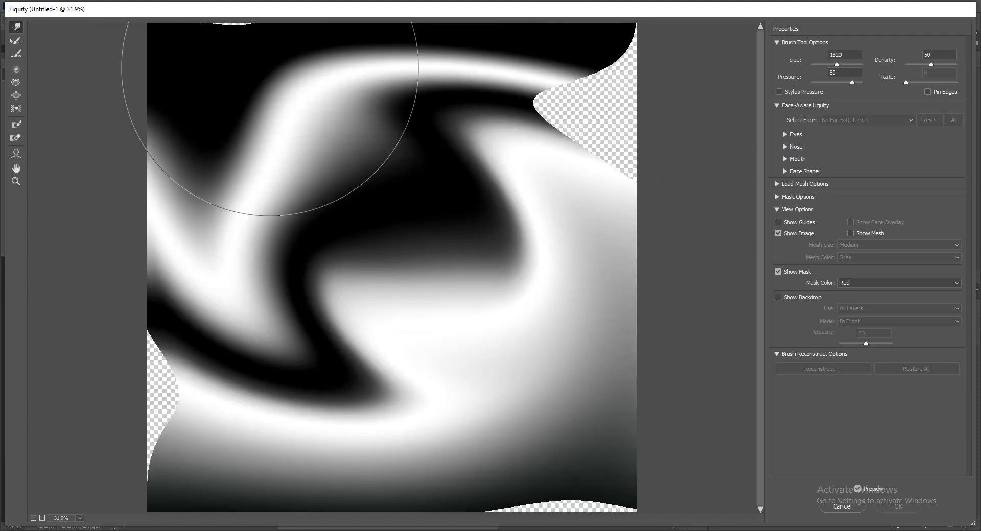
{"action": "mouse_move", "coordinate": [269, 68]}
{"action": "left_mouse_down"}
{"action": "mouse_move", "coordinate": [147, 243]}
{"action": "mouse_move", "coordinate": [479, 409]}
{"action": "mouse_move", "coordinate": [328, 120]}
{"action": "mouse_move", "coordinate": [153, 460]}
{"action": "mouse_move", "coordinate": [471, 98]}
{"action": "mouse_move", "coordinate": [396, 191]}
{"action": "mouse_move", "coordinate": [582, 465]}
{"action": "mouse_move", "coordinate": [158, 153]}
{"action": "mouse_move", "coordinate": [614, 258]}
{"action": "mouse_move", "coordinate": [381, 159]}
{"action": "mouse_move", "coordinate": [324, 382]}
{"action": "mouse_move", "coordinate": [558, 164]}
{"action": "mouse_move", "coordinate": [324, 60]}
{"action": "mouse_move", "coordinate": [537, 306]}
{"action": "left_mouse_up"}
{"action": "left_click", "coordinate": [899, 509]}
- Warp the liquified gradient layer into broad diagonal bands that extend beyond the canvas, and apply the transform
{"action": "key", "text": "ctrl+t"}
{"action": "right_click", "coordinate": [377, 203]}
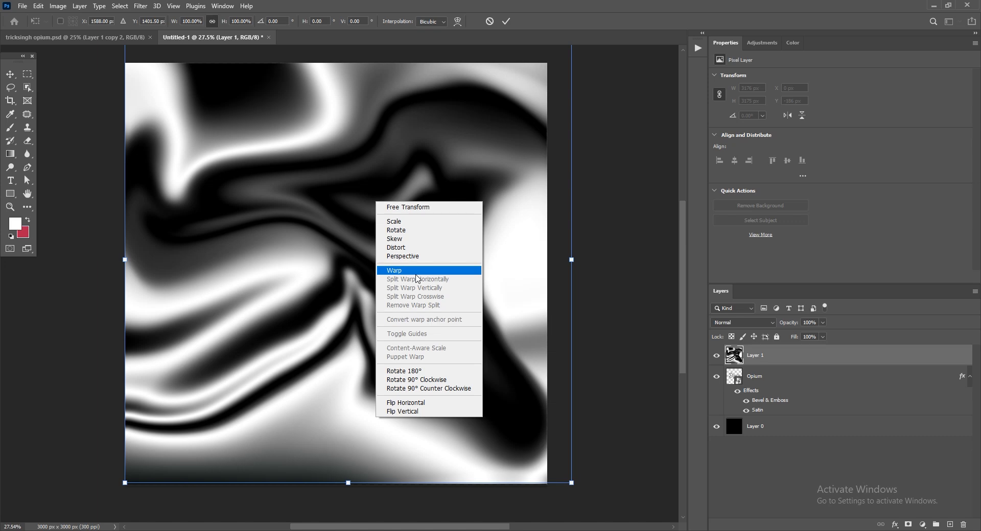
{"action": "left_click", "coordinate": [417, 272]}
{"action": "left_click_drag", "start_coordinate": [304, 283], "coordinate": [116, 78]}
{"action": "left_click_drag", "start_coordinate": [281, 130], "coordinate": [595, 179]}
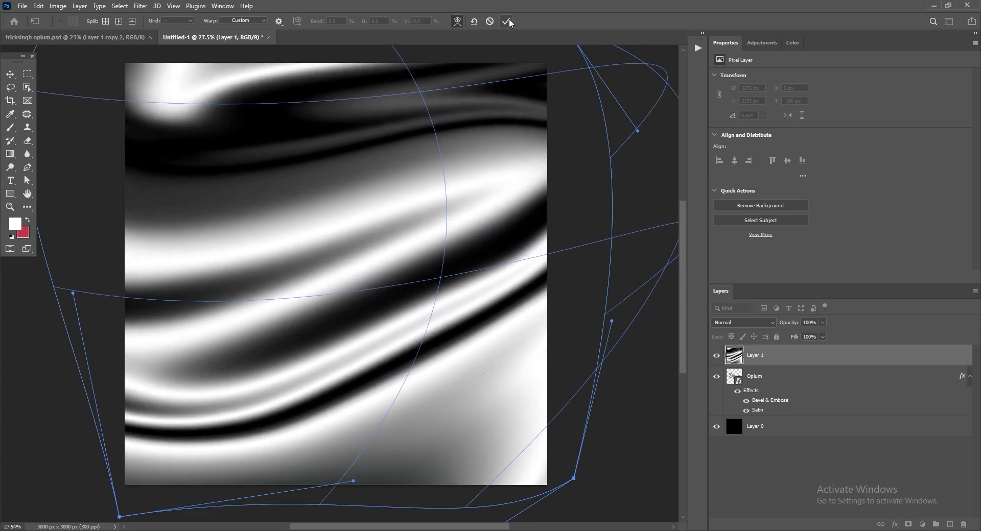
{"action": "left_click", "coordinate": [506, 21]}
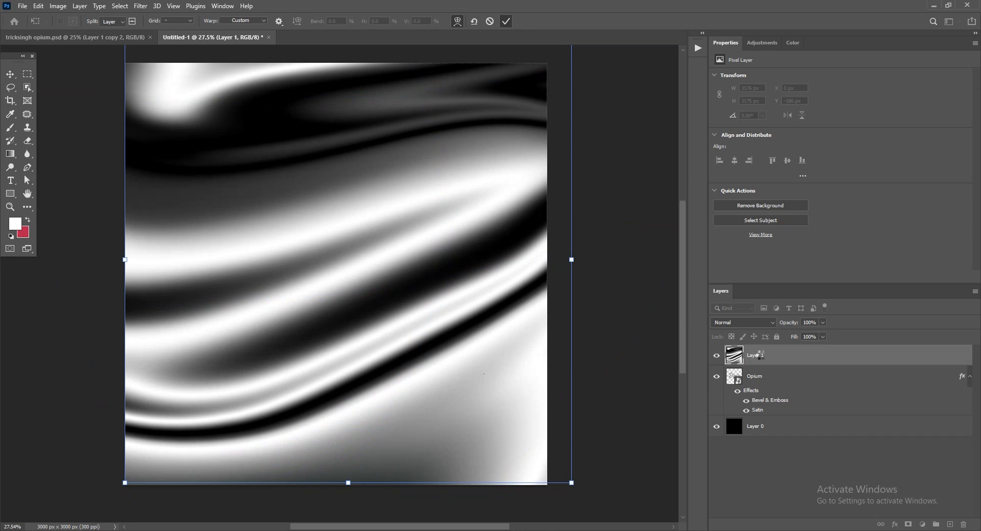
- Clip the gradient layer to the Opium text and set its blend mode to Overlay
{"action": "right_click", "coordinate": [764, 355]}
{"action": "left_click", "coordinate": [805, 297]}
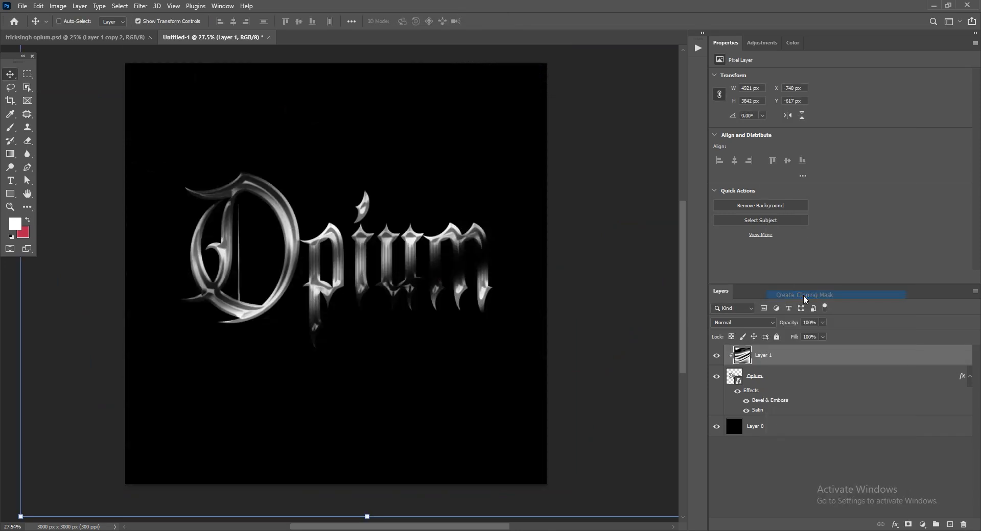
{"action": "left_click", "coordinate": [736, 322]}
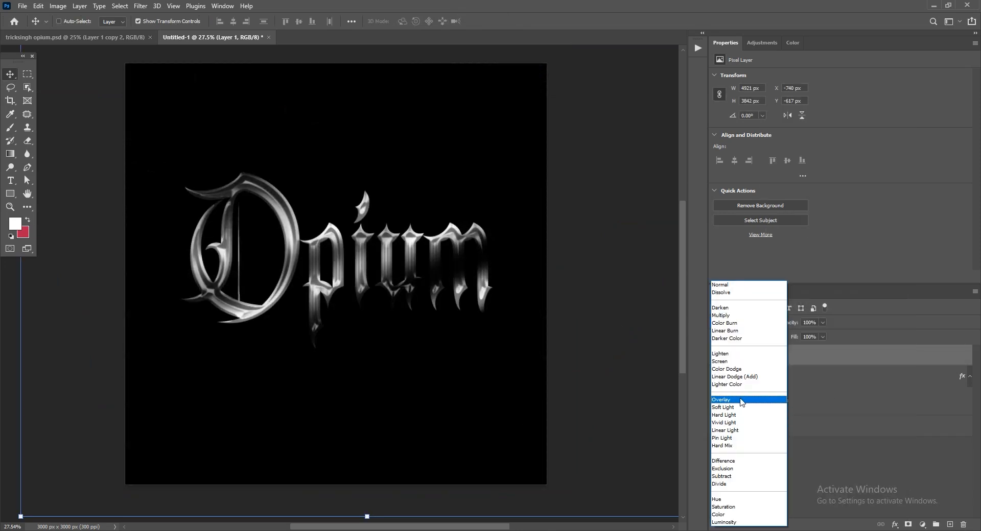
{"action": "left_click", "coordinate": [721, 400]}
- Shift the clipped gradient's reflections across the lettering and reduce the layer's opacity
{"action": "mouse_move", "coordinate": [522, 252]}
{"action": "left_mouse_down"}
{"action": "mouse_move", "coordinate": [509, 240]}
{"action": "mouse_move", "coordinate": [513, 260]}
{"action": "left_mouse_up"}
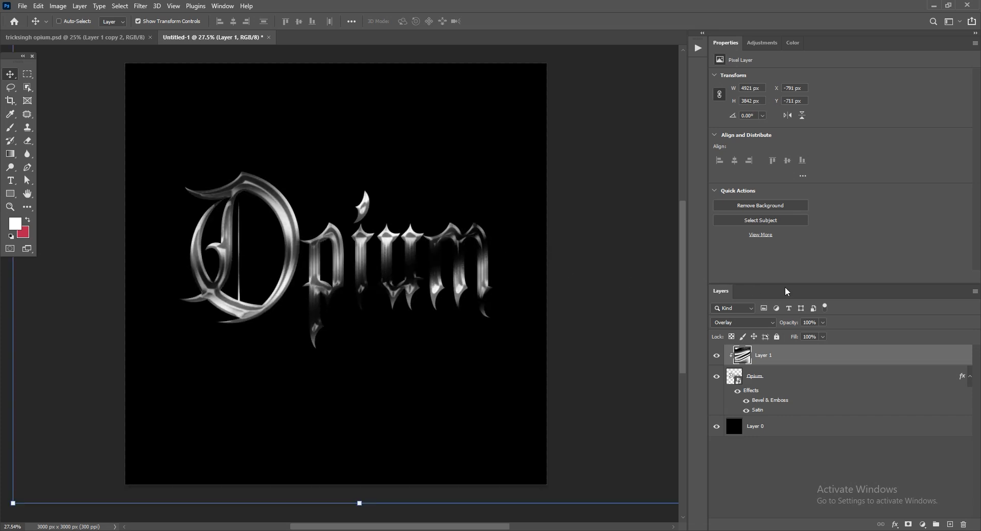
{"action": "left_click", "coordinate": [824, 322]}
{"action": "left_click_drag", "start_coordinate": [824, 333], "coordinate": [804, 339]}
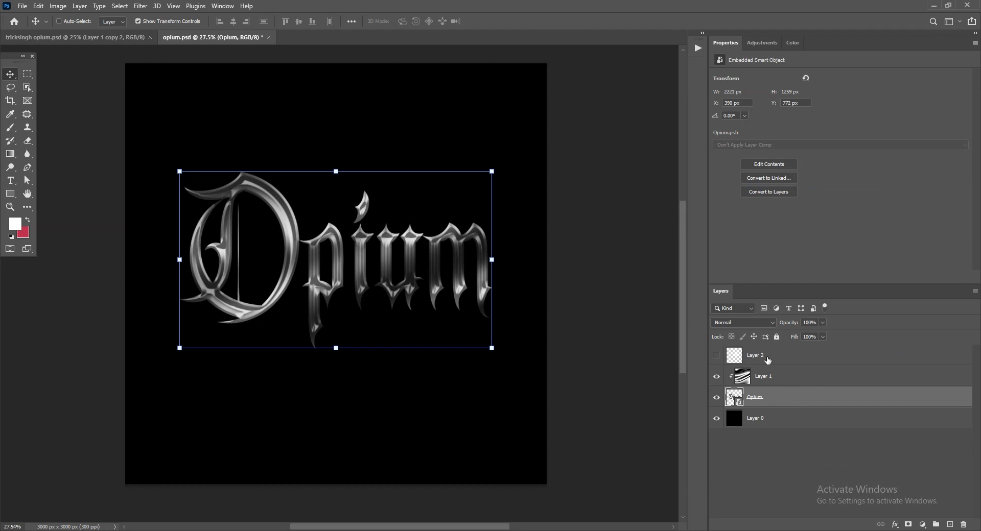
- Show the white glow on Layer 2 and move it over the letter O
{"action": "left_click", "coordinate": [768, 360]}
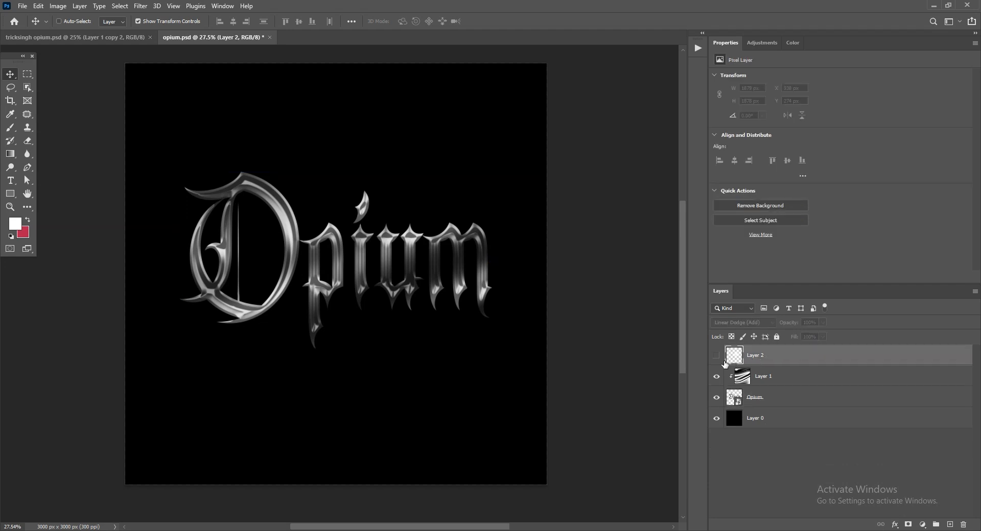
{"action": "left_click", "coordinate": [716, 355]}
{"action": "left_click_drag", "start_coordinate": [440, 245], "coordinate": [343, 242]}
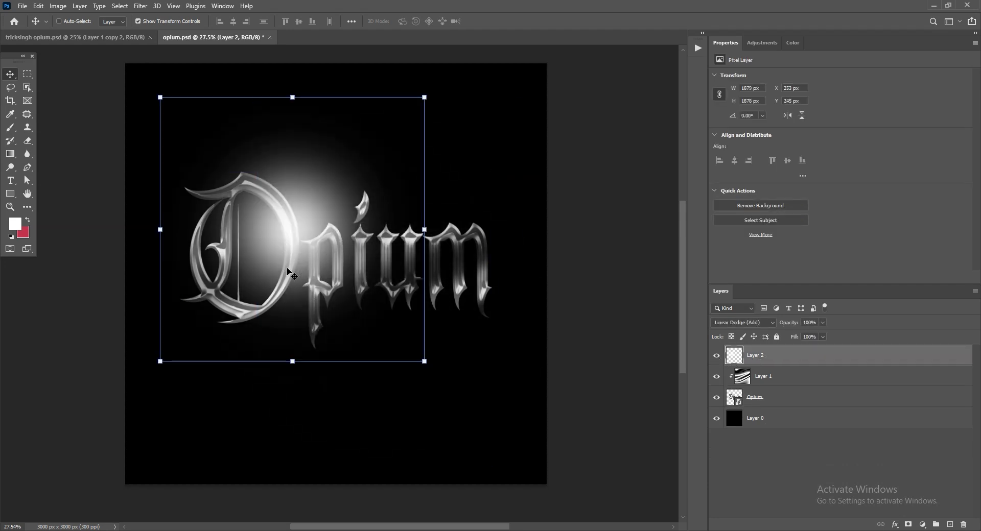
- Warp the white glow so it bends around the curve of the O, and apply the transform
{"action": "right_click", "coordinate": [425, 230]}
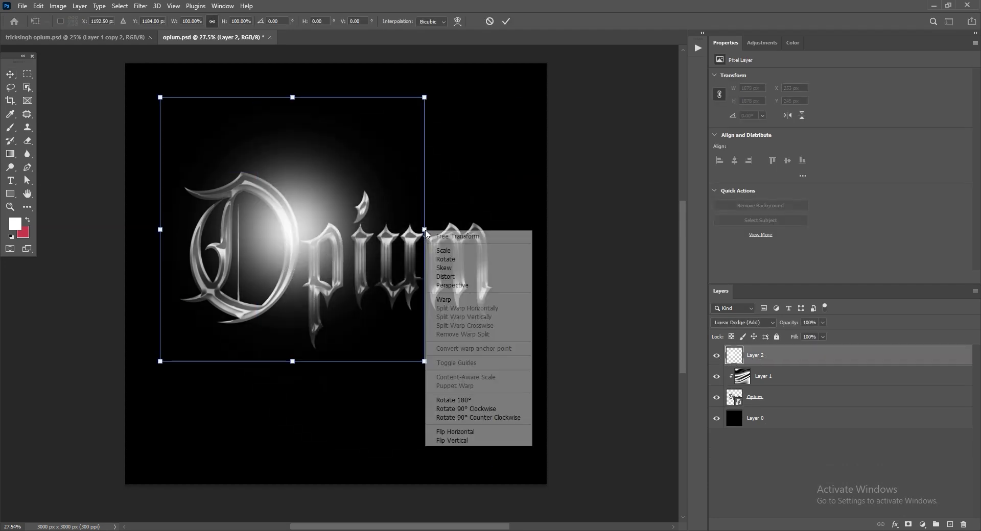
{"action": "left_click", "coordinate": [443, 300]}
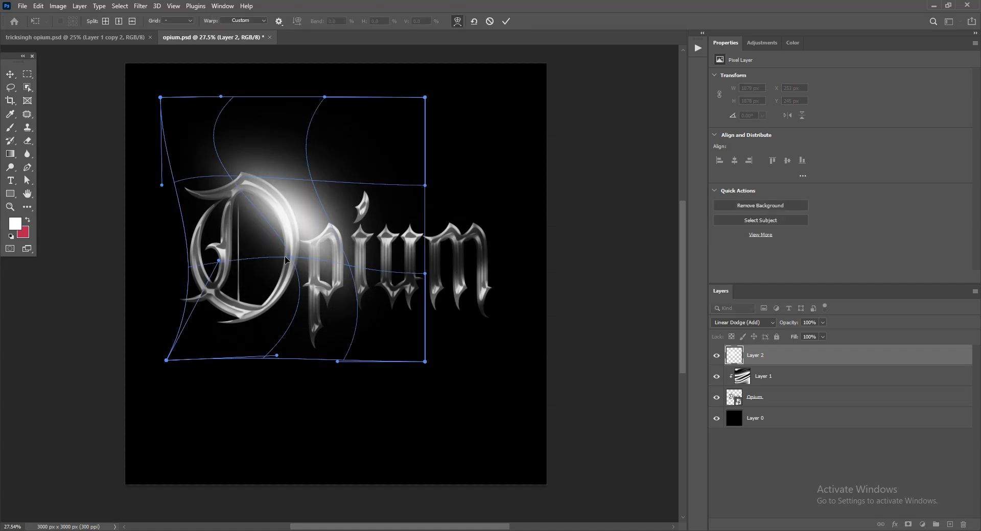
{"action": "left_click_drag", "start_coordinate": [287, 261], "coordinate": [428, 258]}
{"action": "left_click_drag", "start_coordinate": [287, 322], "coordinate": [253, 362]}
{"action": "left_click_drag", "start_coordinate": [286, 203], "coordinate": [302, 193]}
{"action": "left_click", "coordinate": [505, 22]}
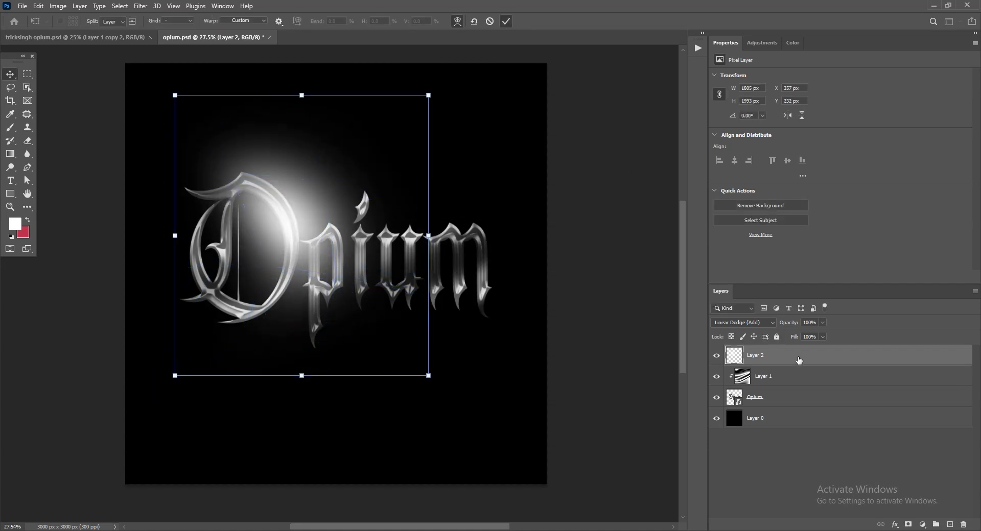
- Clip the glow layer to the text, set its blend mode to Overlay and fine-tune its position over the O
{"action": "right_click", "coordinate": [799, 356]}
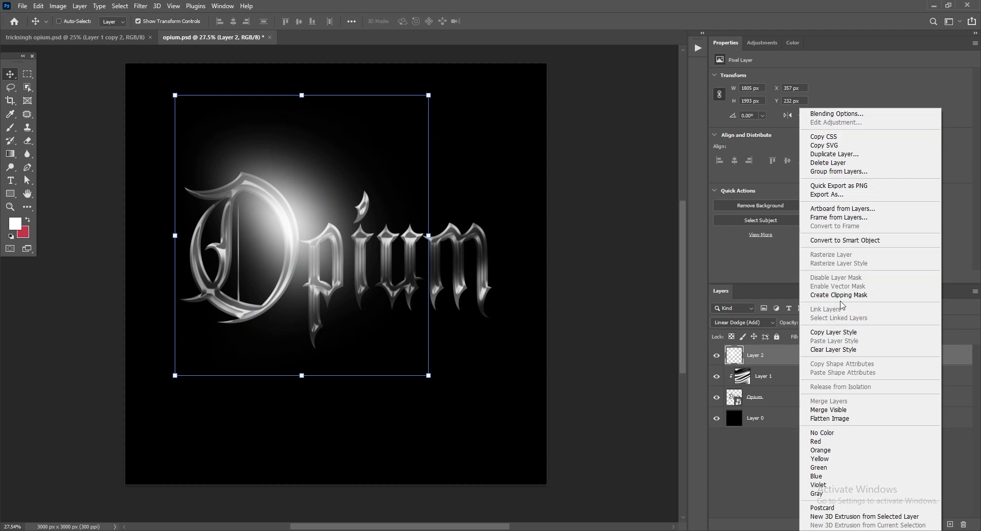
{"action": "left_click", "coordinate": [842, 296]}
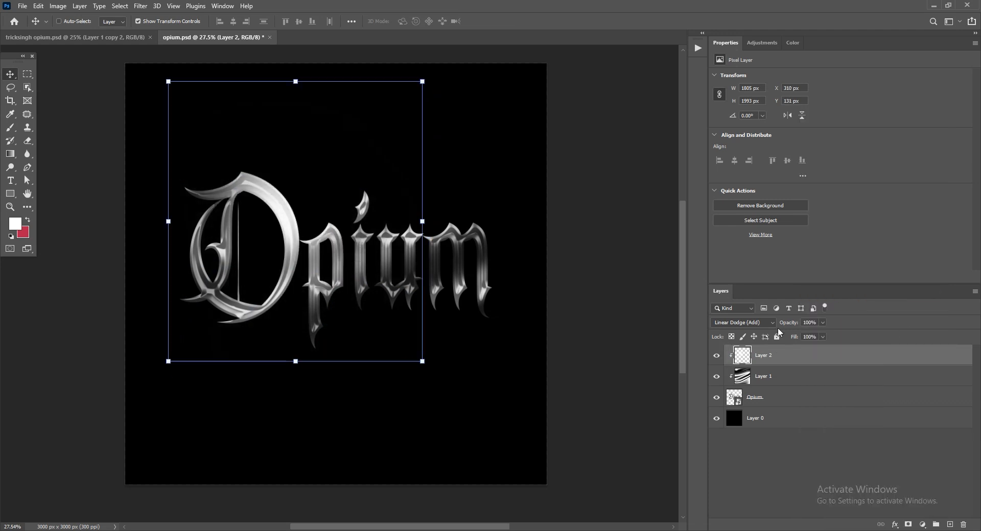
{"action": "left_click", "coordinate": [756, 323]}
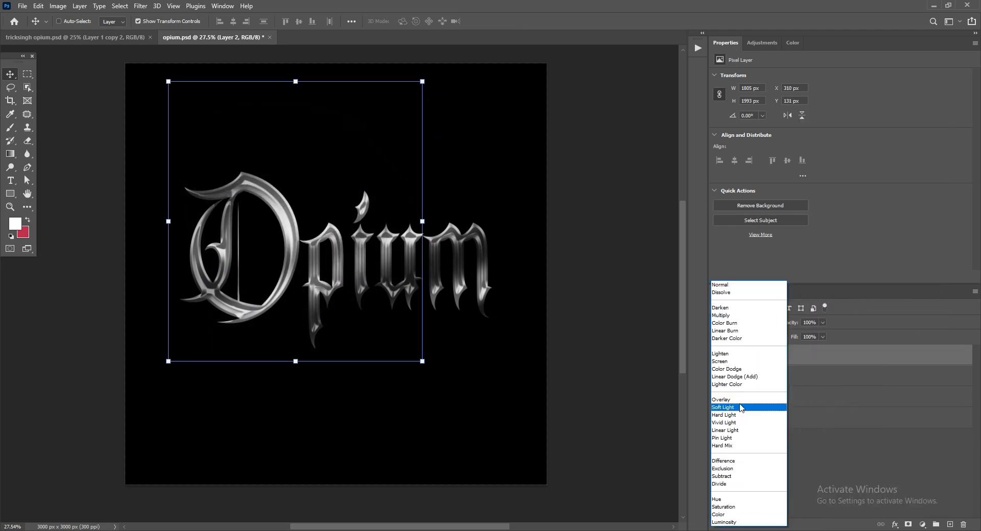
{"action": "left_click", "coordinate": [741, 400]}
{"action": "left_click_drag", "start_coordinate": [331, 299], "coordinate": [321, 296]}
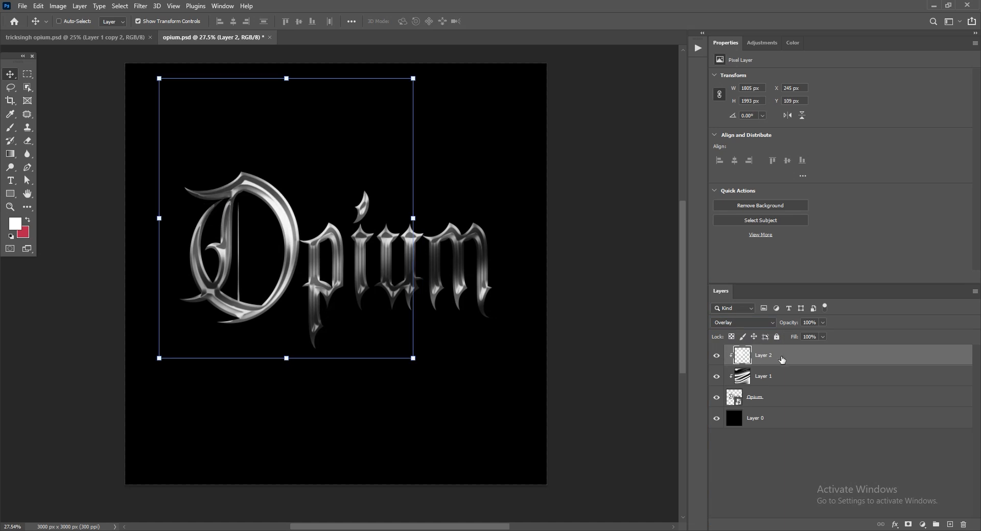
- Duplicate the clipped glow layer and position the copy over the letters following the O
{"action": "left_click_drag", "start_coordinate": [780, 361], "coordinate": [786, 362]}
{"action": "left_click", "coordinate": [787, 361], "text": "alt"}
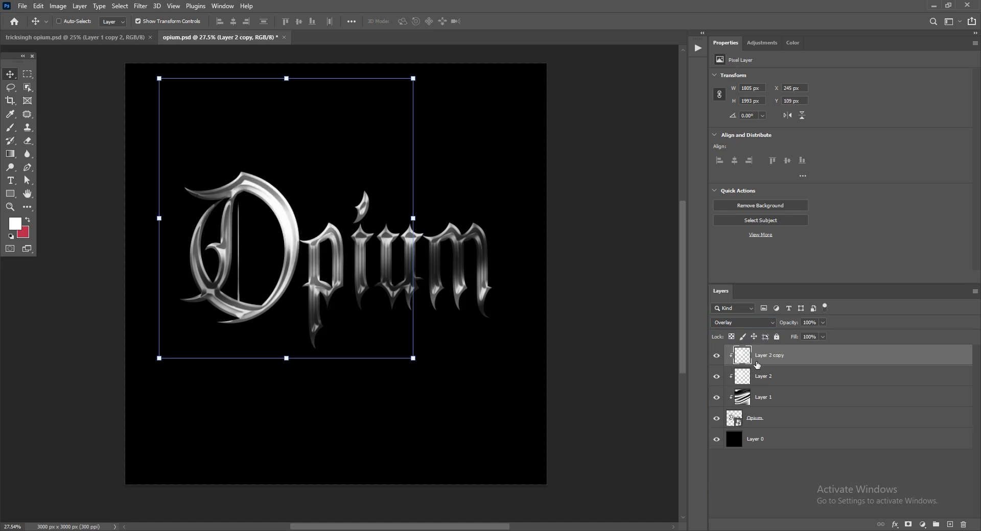
{"action": "left_click_drag", "start_coordinate": [304, 280], "coordinate": [496, 287]}
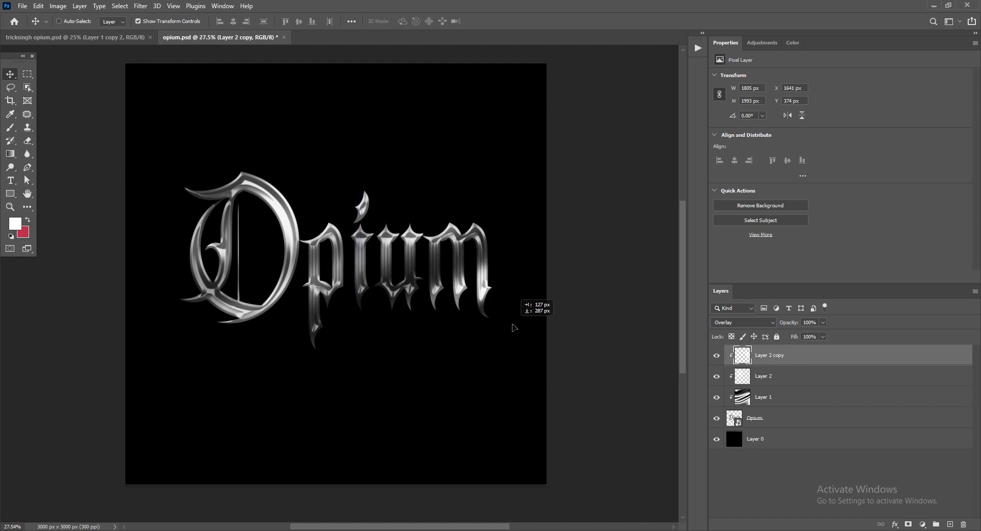
{"action": "left_click", "coordinate": [433, 327], "text": "ctrl"}
{"action": "left_click", "coordinate": [787, 358]}
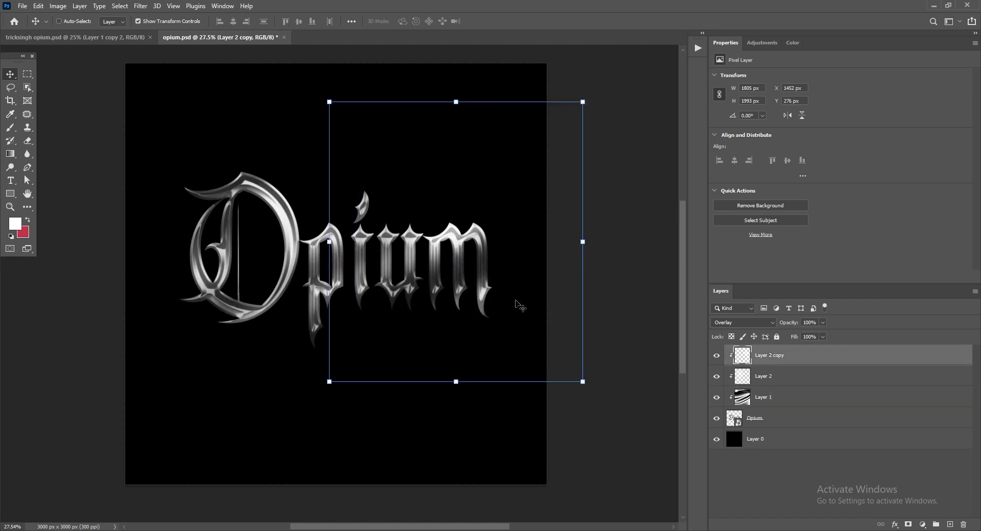
{"action": "left_click_drag", "start_coordinate": [518, 305], "coordinate": [455, 309]}
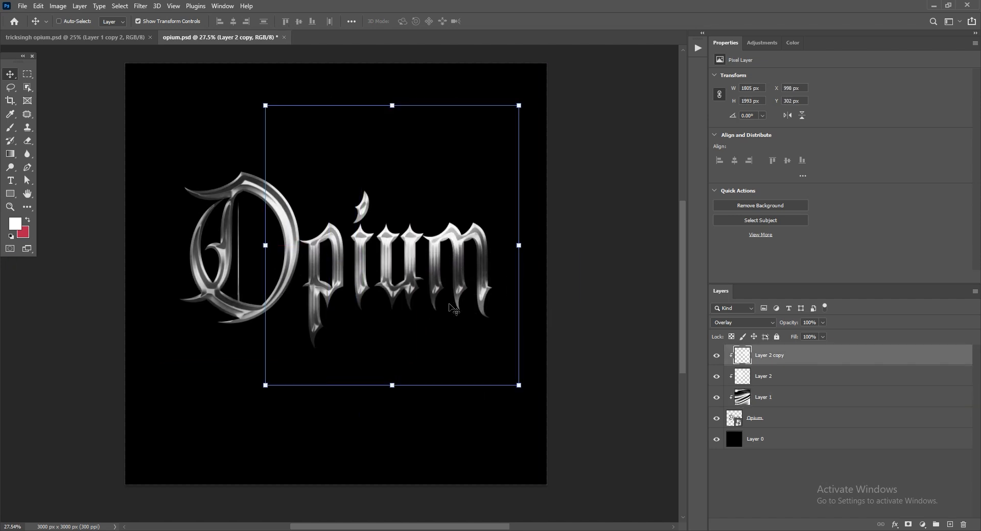
- Enlarge a second copy of the glow to about 149% across the lettering and set its opacity to 61%
{"action": "key", "text": "ctrl+t"}
{"action": "left_click_drag", "start_coordinate": [244, 366], "coordinate": [350, 373]}
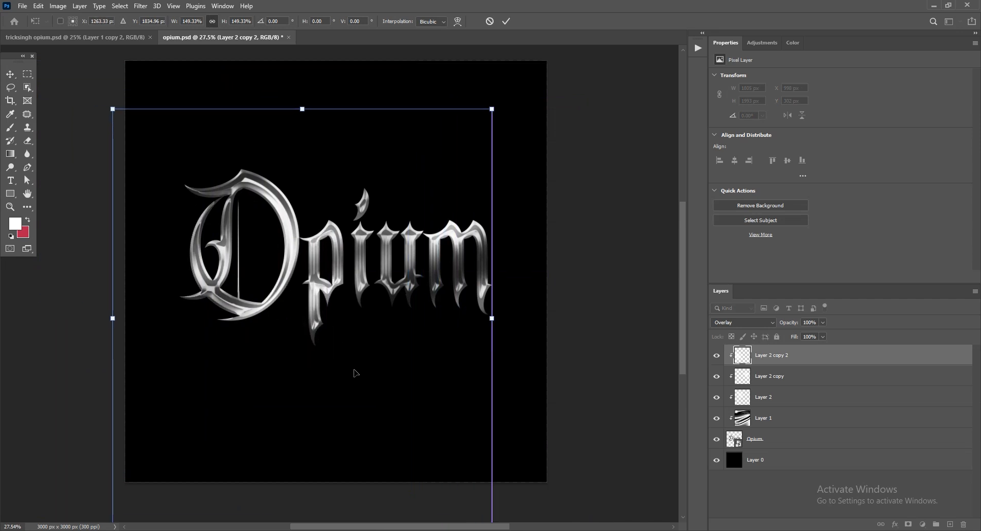
{"action": "left_click", "coordinate": [822, 323]}
{"action": "left_click_drag", "start_coordinate": [824, 333], "coordinate": [805, 336]}
{"action": "key", "text": "Return"}
- Add a new empty layer and a Color Balance adjustment layer at the top of the layer stack
{"action": "key", "text": "z"}
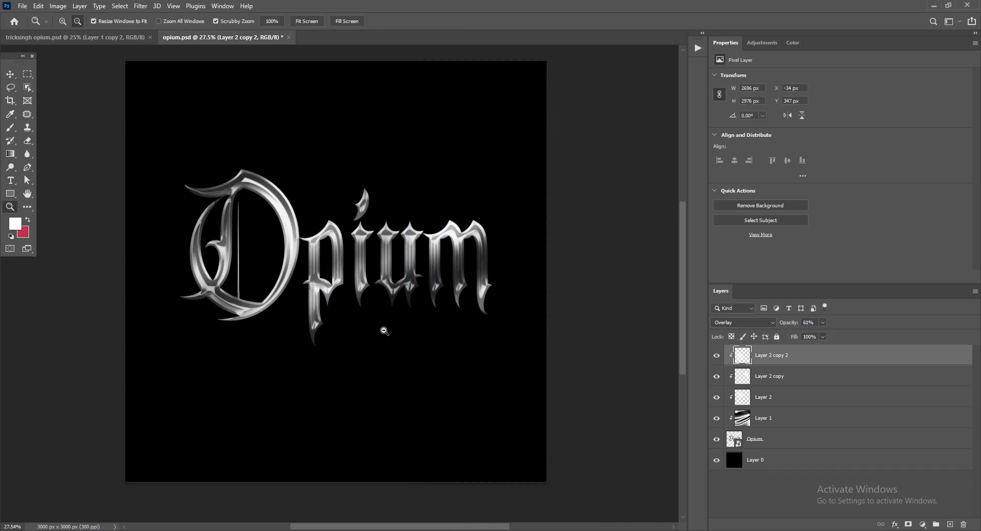
{"action": "left_click", "coordinate": [383, 328], "text": "alt"}
{"action": "left_click_drag", "start_coordinate": [400, 347], "coordinate": [455, 339]}
{"action": "left_click_drag", "start_coordinate": [335, 275], "coordinate": [312, 272]}
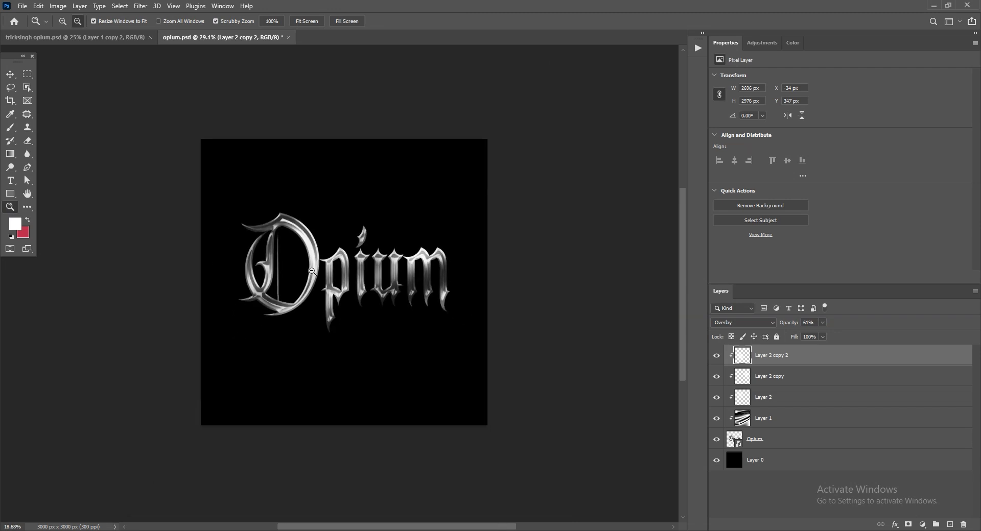
{"action": "left_click_drag", "start_coordinate": [311, 271], "coordinate": [376, 281]}
{"action": "left_click", "coordinate": [949, 524]}
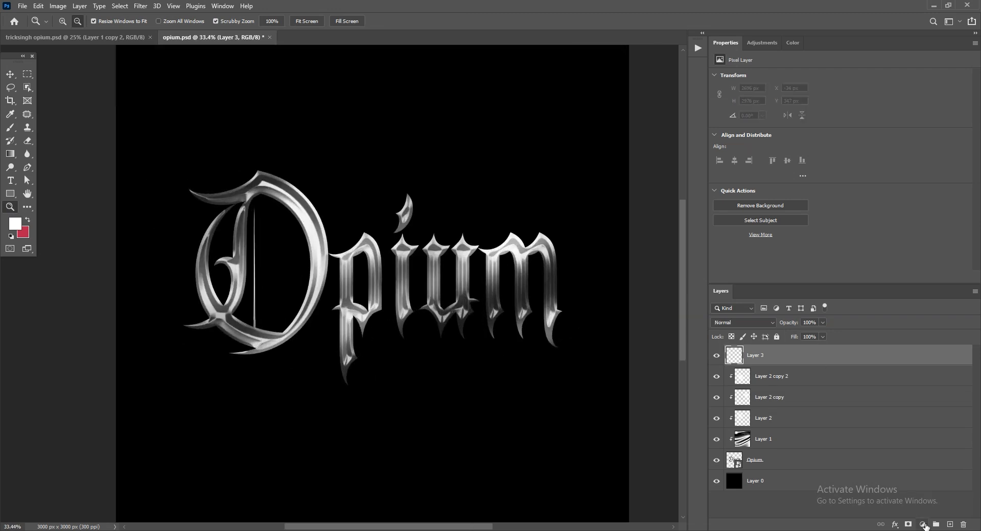
{"action": "left_click", "coordinate": [922, 525]}
{"action": "left_click", "coordinate": [924, 433]}
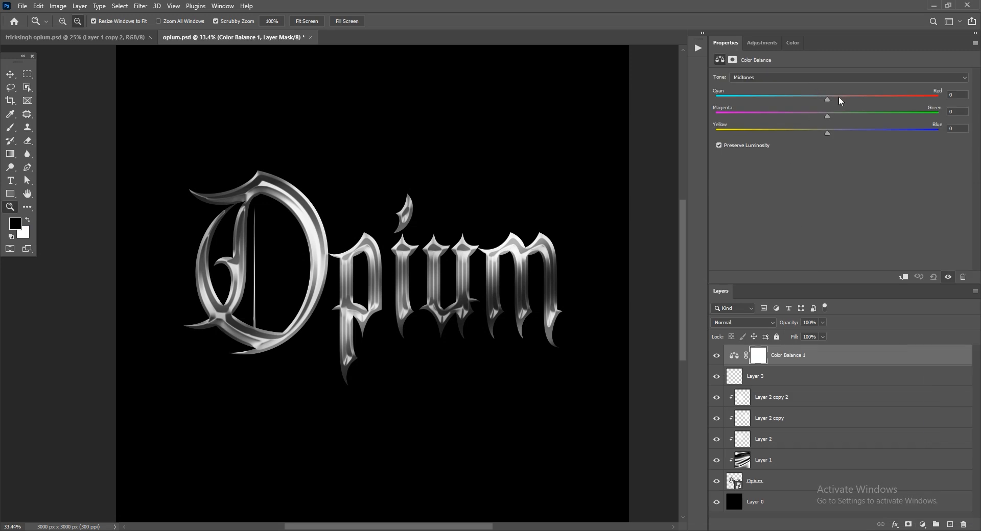
- Set the Color Balance midtones to -77 cyan-red, -9 magenta-green and +28 yellow-blue for a blue chrome tint
{"action": "left_click_drag", "start_coordinate": [828, 102], "coordinate": [801, 97]}
{"action": "left_click_drag", "start_coordinate": [749, 102], "coordinate": [750, 100]}
{"action": "left_click_drag", "start_coordinate": [827, 133], "coordinate": [835, 132]}
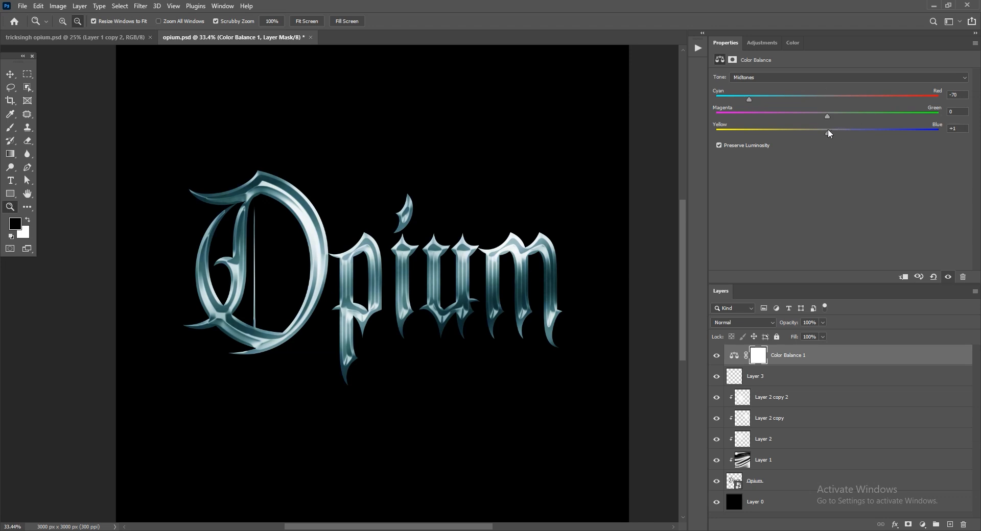
{"action": "left_click_drag", "start_coordinate": [849, 135], "coordinate": [861, 133]}
{"action": "mouse_move", "coordinate": [827, 116]}
{"action": "left_mouse_down"}
{"action": "mouse_move", "coordinate": [802, 116]}
{"action": "mouse_move", "coordinate": [812, 116]}
{"action": "left_mouse_up"}
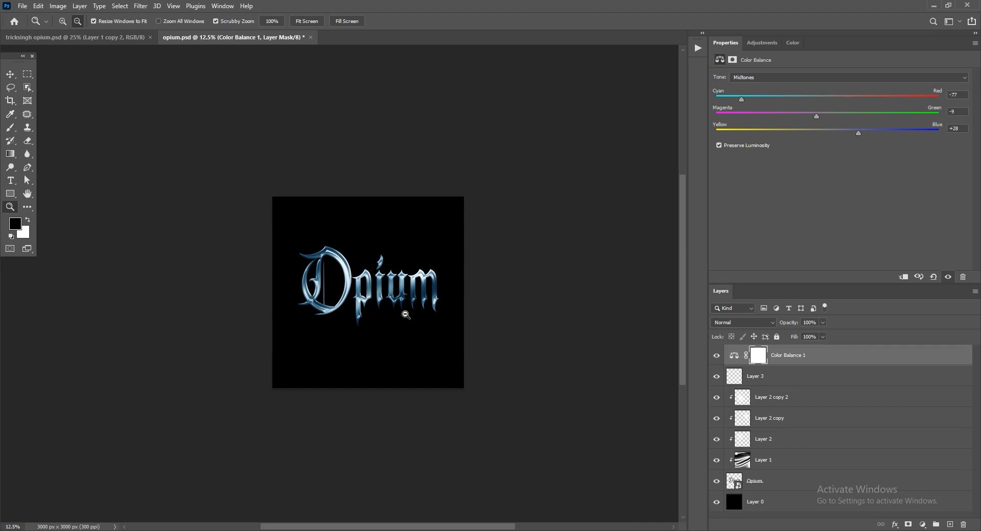
- Add a Curves adjustment layer and shape its RGB curve into an S, darkening the shadows and brightening the highlights
{"action": "mouse_move", "coordinate": [394, 314]}
{"action": "left_mouse_down"}
{"action": "mouse_move", "coordinate": [433, 359]}
{"action": "mouse_move", "coordinate": [385, 324]}
{"action": "left_mouse_up"}
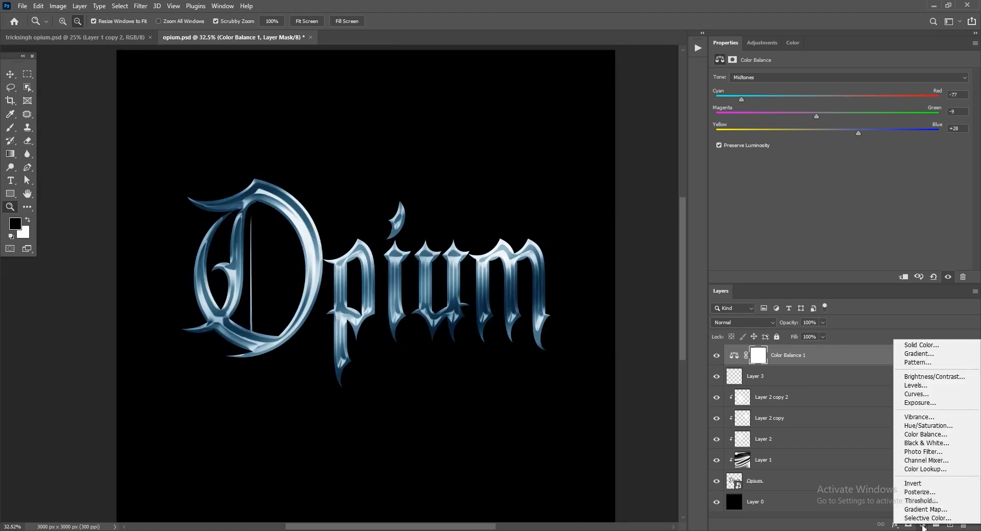
{"action": "left_click", "coordinate": [922, 524]}
{"action": "left_click", "coordinate": [916, 394]}
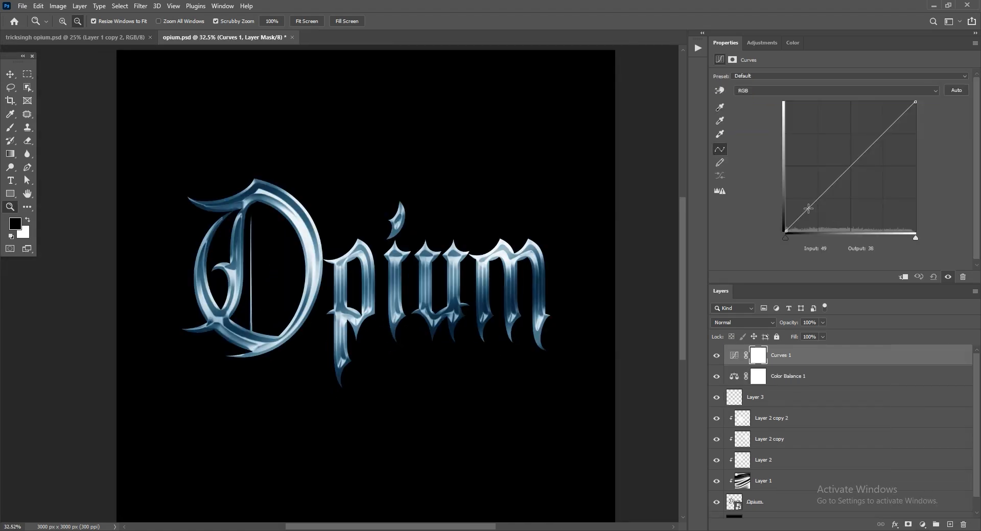
{"action": "left_click_drag", "start_coordinate": [809, 208], "coordinate": [837, 213]}
{"action": "left_click_drag", "start_coordinate": [869, 147], "coordinate": [876, 145]}
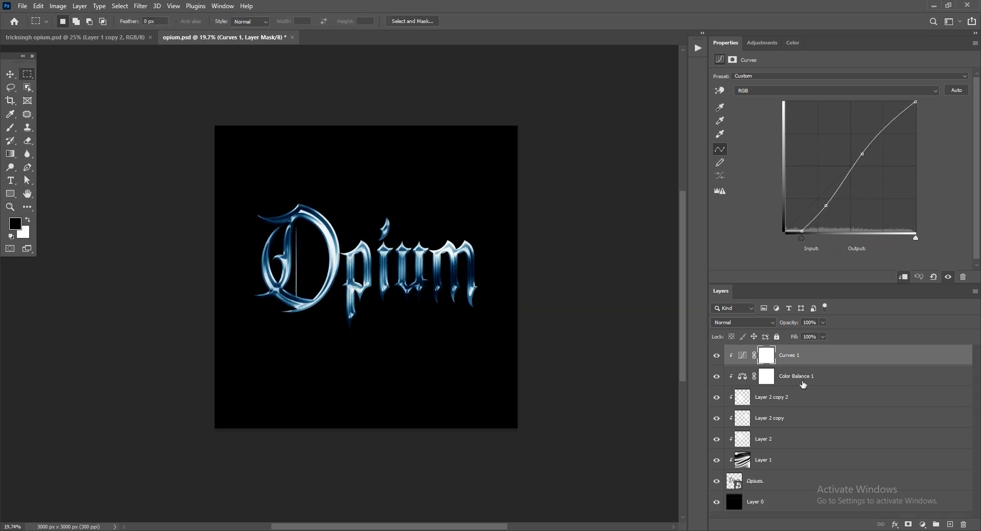
- Group the lettering with all its clipped layers, duplicate the group, and convert the upper group to a smart object
{"action": "left_click", "coordinate": [803, 385], "text": "shift"}
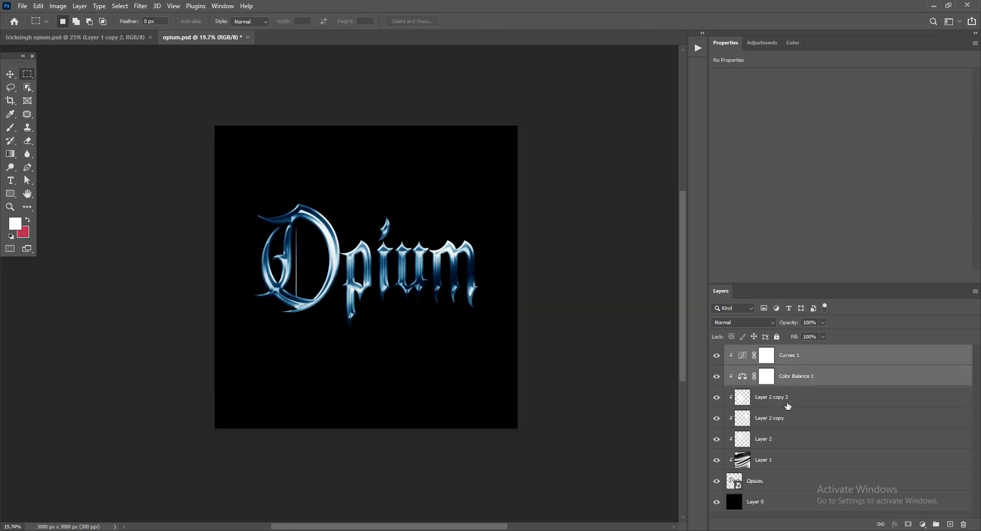
{"action": "left_click", "coordinate": [784, 403], "text": "shift"}
{"action": "key", "text": "ctrl+g"}
{"action": "right_click", "coordinate": [751, 353]}
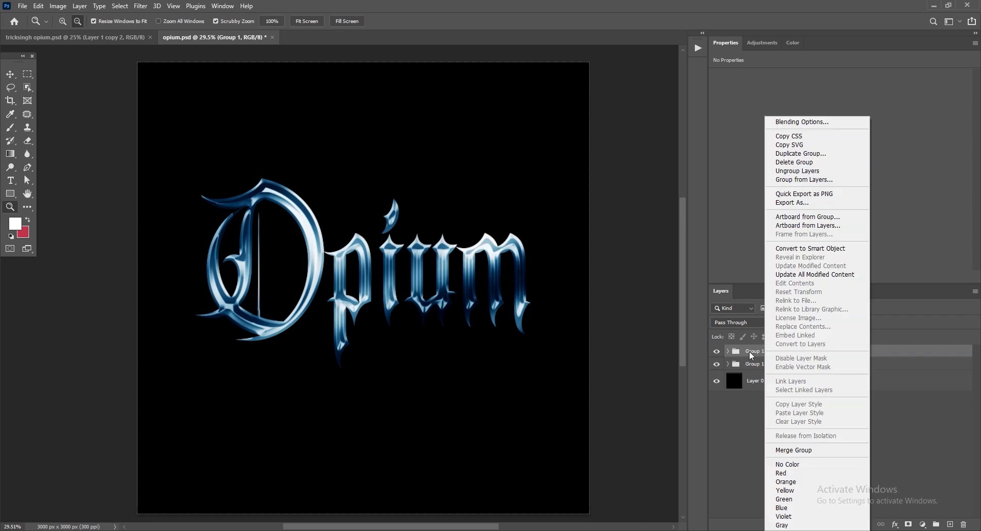
{"action": "left_click", "coordinate": [810, 248]}
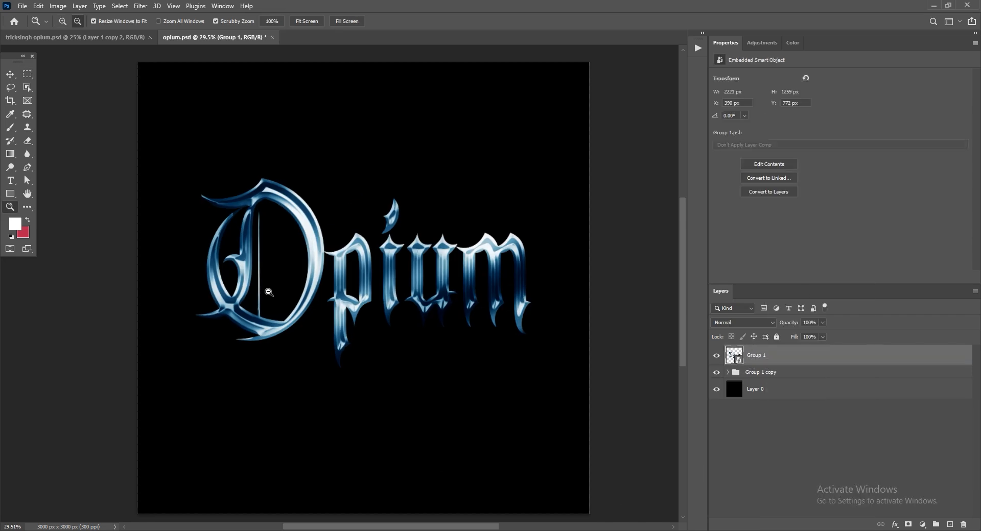
- Apply a Gaussian Blur with a radius of 38.7 pixels to the upper lettering smart object
{"action": "left_click", "coordinate": [141, 6]}
{"action": "mouse_move", "coordinate": [152, 138]}
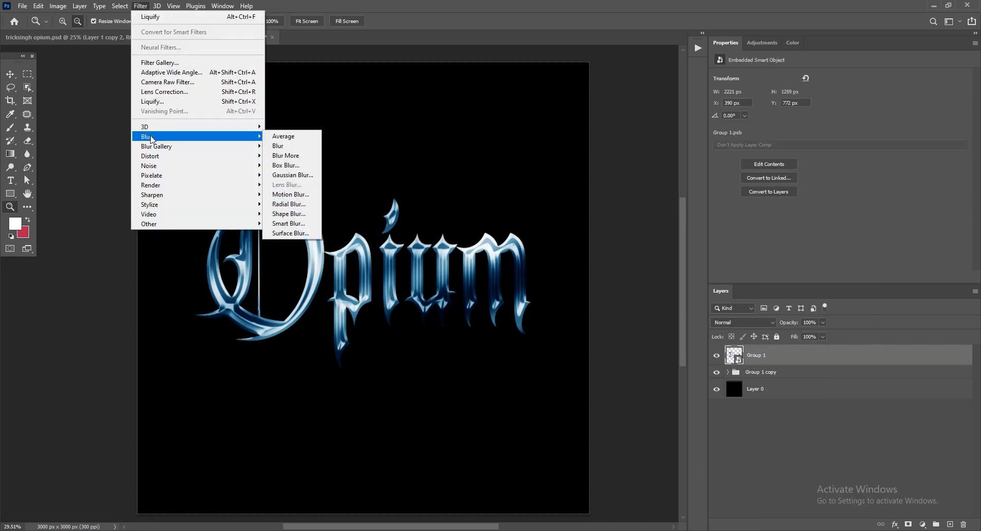
{"action": "left_click", "coordinate": [293, 175]}
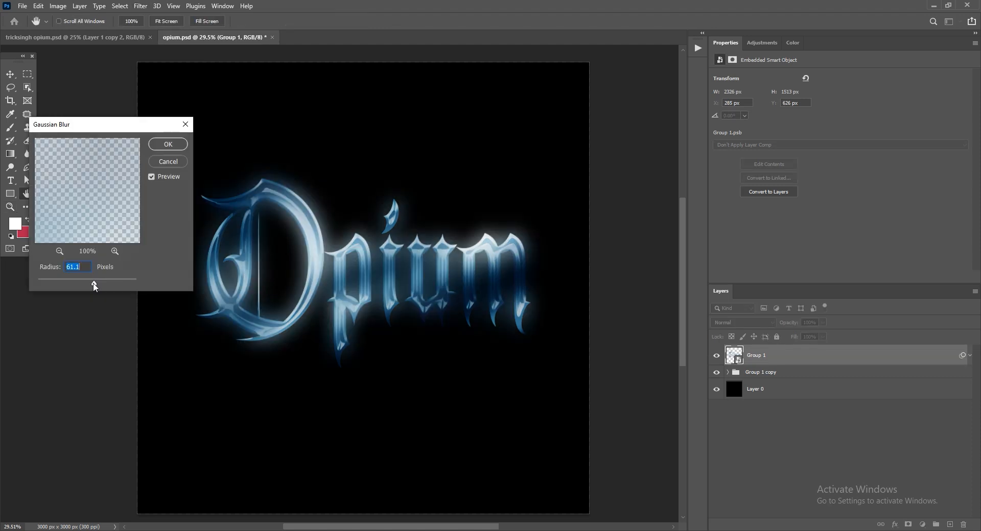
{"action": "mouse_move", "coordinate": [93, 284]}
{"action": "left_mouse_down"}
{"action": "mouse_move", "coordinate": [76, 284]}
{"action": "mouse_move", "coordinate": [88, 288]}
{"action": "left_mouse_up"}
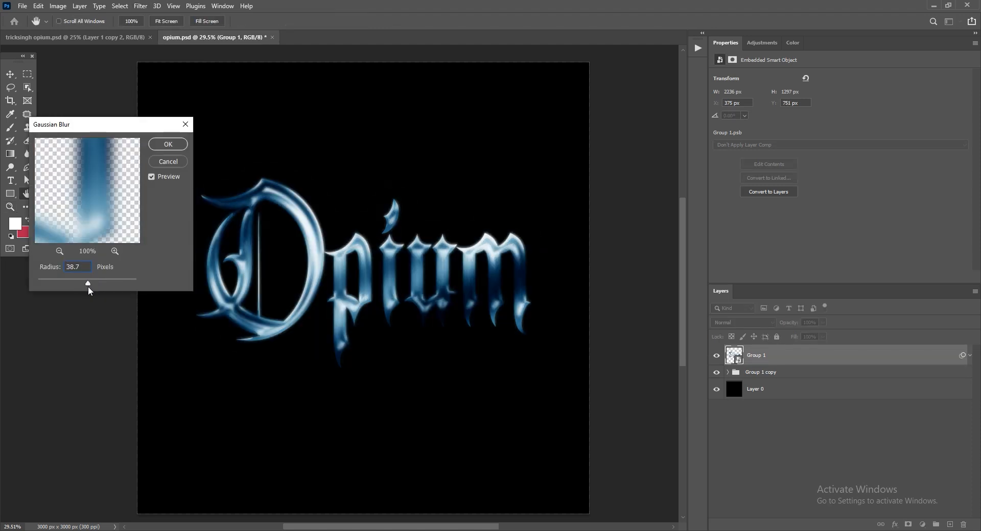
{"action": "key", "text": "Return"}
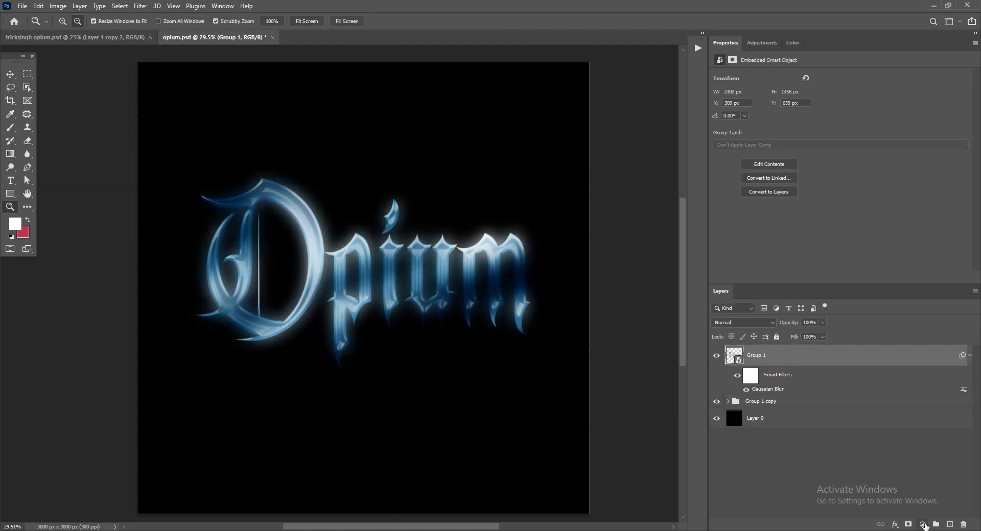
- Add a Curves adjustment layer clipped to the blurred lettering and shape its RGB curve into an S
{"action": "left_click", "coordinate": [923, 525]}
{"action": "left_click", "coordinate": [858, 396]}
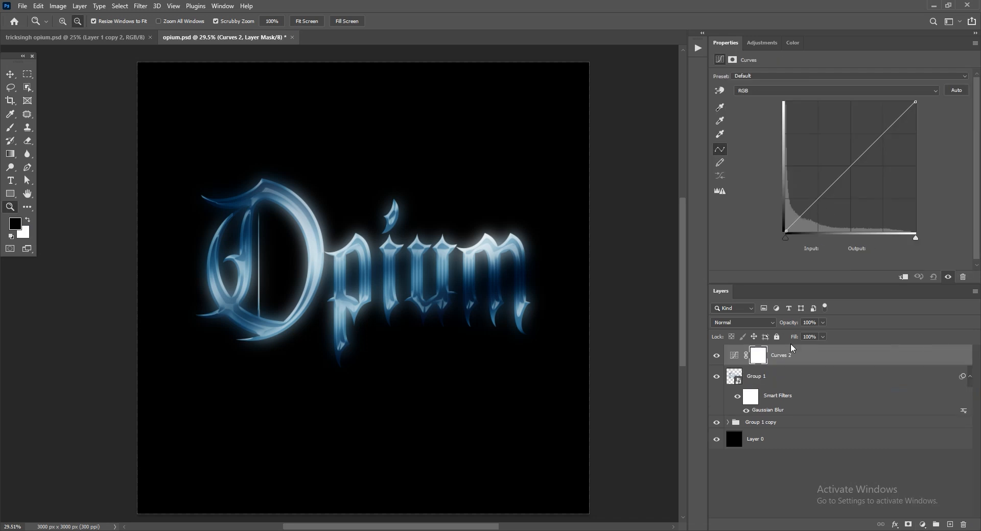
{"action": "mouse_move", "coordinate": [792, 349]}
{"action": "left_mouse_down"}
{"action": "mouse_move", "coordinate": [769, 366]}
{"action": "mouse_move", "coordinate": [789, 364]}
{"action": "left_mouse_up"}
{"action": "left_click", "coordinate": [788, 364], "text": "alt"}
{"action": "left_click_drag", "start_coordinate": [810, 207], "coordinate": [824, 213]}
{"action": "left_click", "coordinate": [854, 163]}
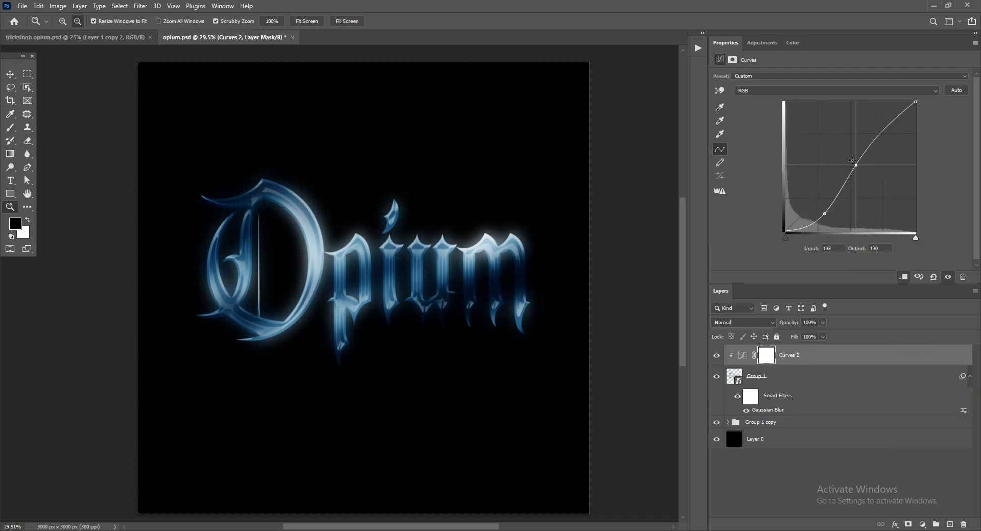
{"action": "left_click_drag", "start_coordinate": [880, 145], "coordinate": [881, 129]}
- Refine the glow's curve: black point at input 14, shadow point at input 78, output 31, and midtone point at input 135, output 118
{"action": "left_click_drag", "start_coordinate": [381, 327], "coordinate": [409, 311]}
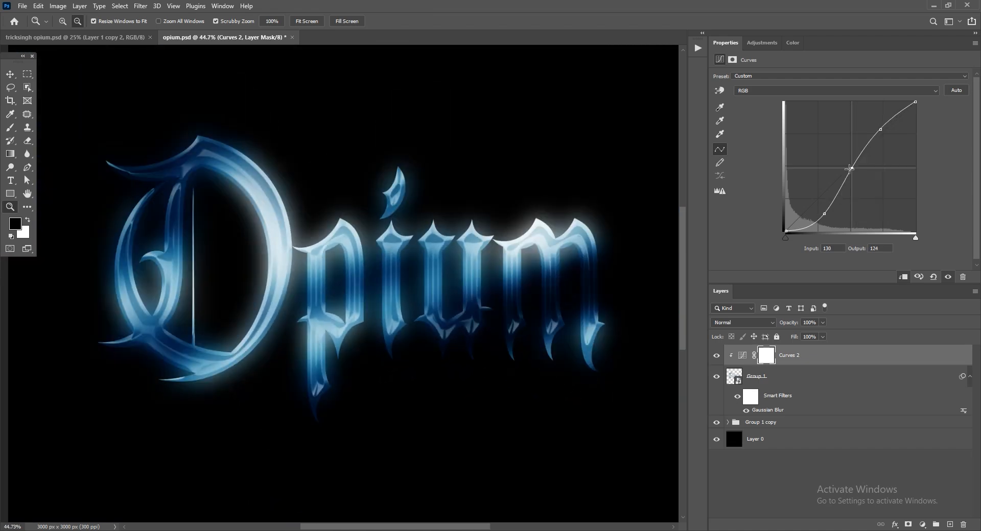
{"action": "left_click_drag", "start_coordinate": [849, 168], "coordinate": [850, 170]}
{"action": "left_click_drag", "start_coordinate": [826, 211], "coordinate": [827, 212]}
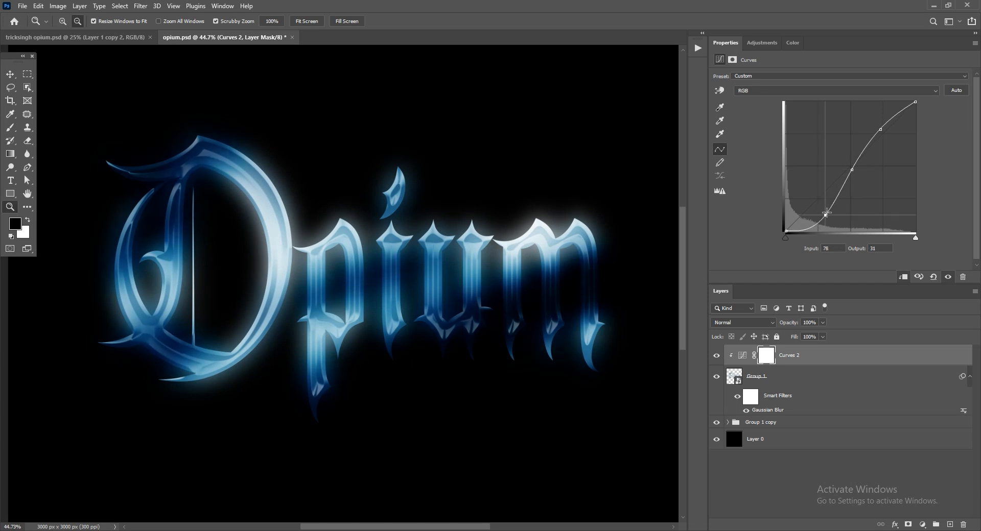
{"action": "left_click_drag", "start_coordinate": [384, 308], "coordinate": [402, 346]}
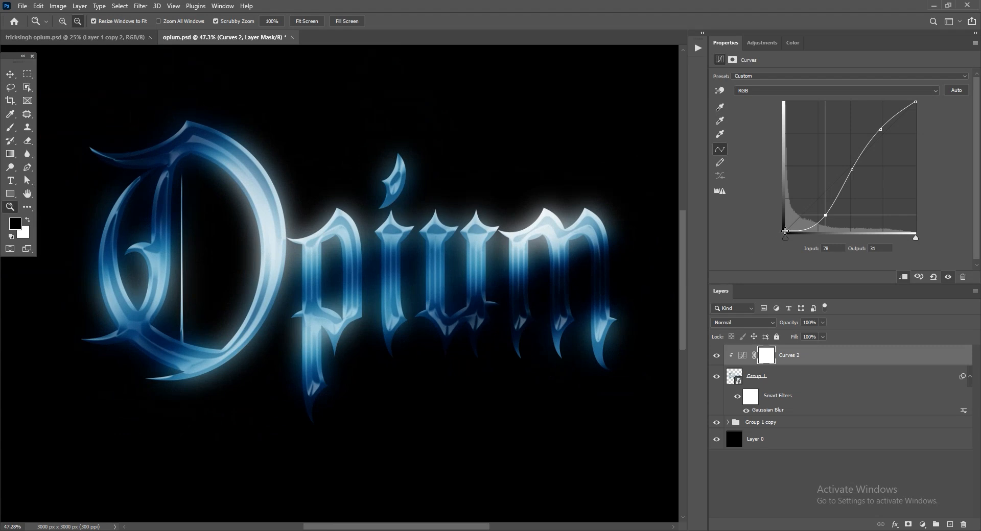
{"action": "left_click_drag", "start_coordinate": [786, 231], "coordinate": [793, 231]}
{"action": "left_click_drag", "start_coordinate": [394, 292], "coordinate": [354, 304]}
{"action": "left_click_drag", "start_coordinate": [383, 264], "coordinate": [400, 288]}
{"action": "left_click_drag", "start_coordinate": [414, 322], "coordinate": [423, 341]}
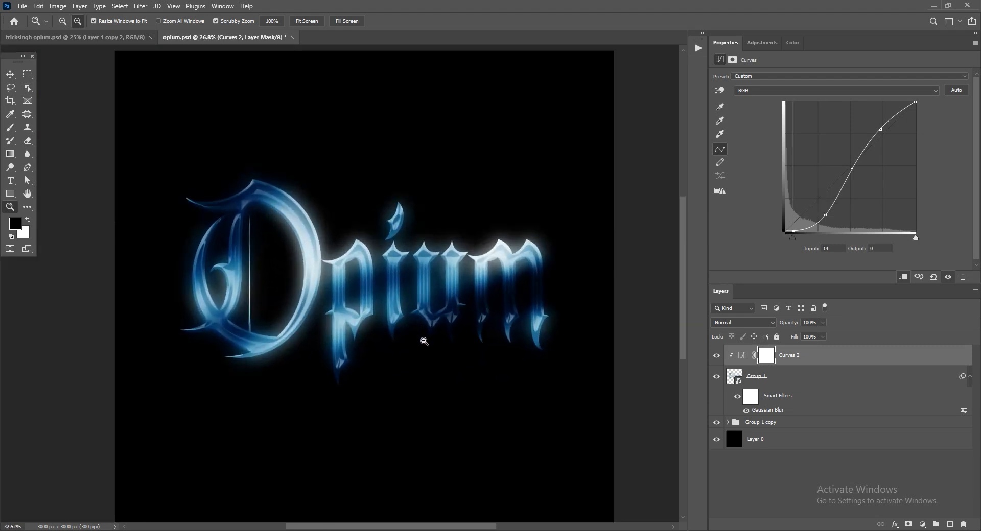
{"action": "left_click_drag", "start_coordinate": [851, 170], "coordinate": [855, 171]}
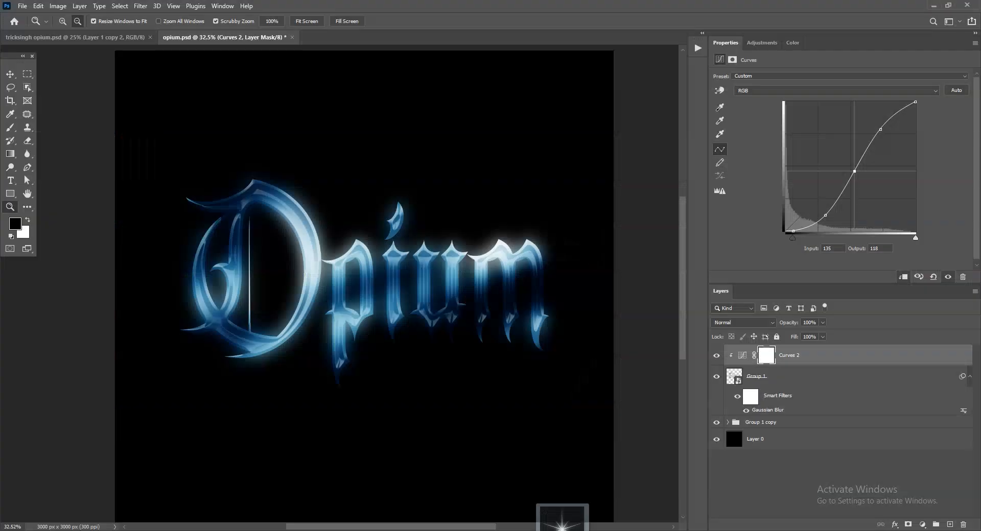
- Place the Texturelabs_LensFX_237M flare image, scale it down over the "m", and set its blend mode to Screen
{"action": "left_click_drag", "start_coordinate": [562, 530], "coordinate": [446, 332]}
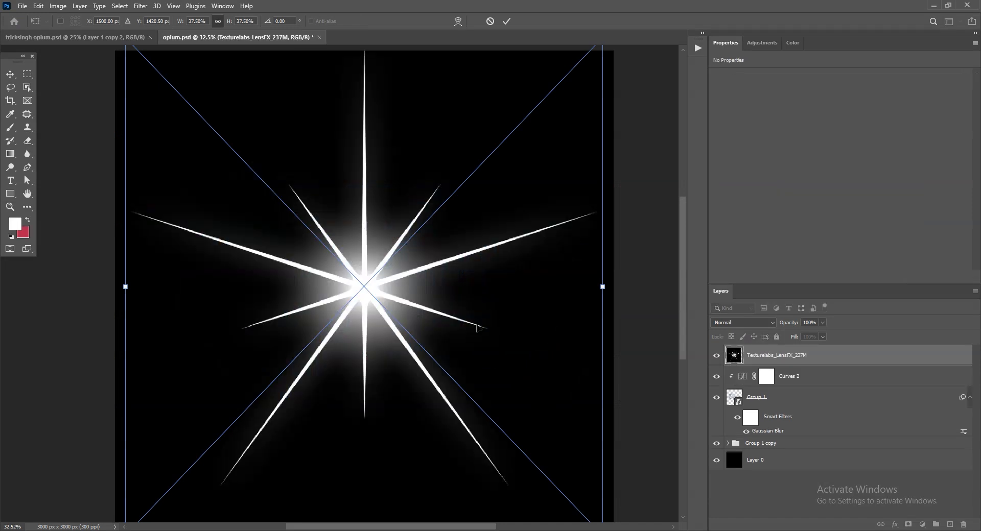
{"action": "left_click_drag", "start_coordinate": [606, 290], "coordinate": [585, 258]}
{"action": "left_click", "coordinate": [507, 21]}
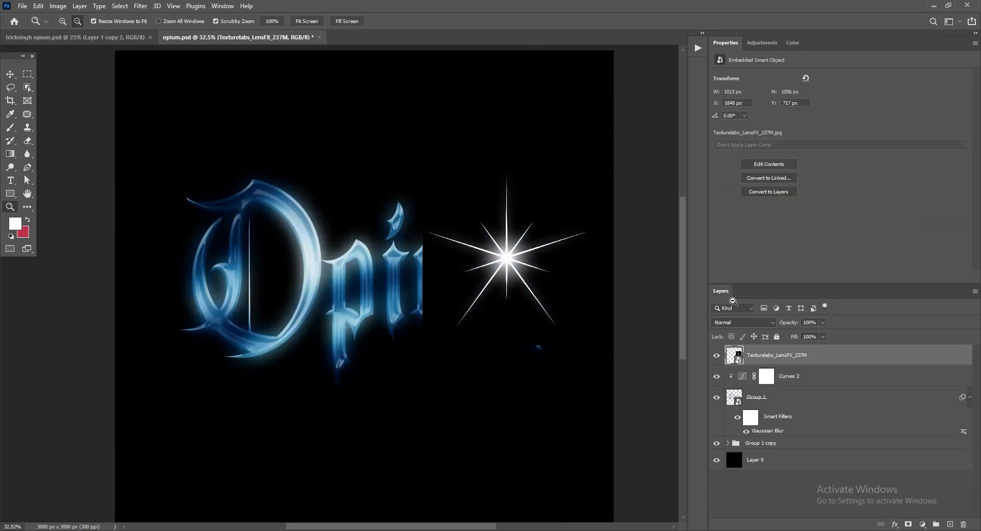
{"action": "left_click", "coordinate": [751, 323]}
{"action": "left_click", "coordinate": [738, 362]}
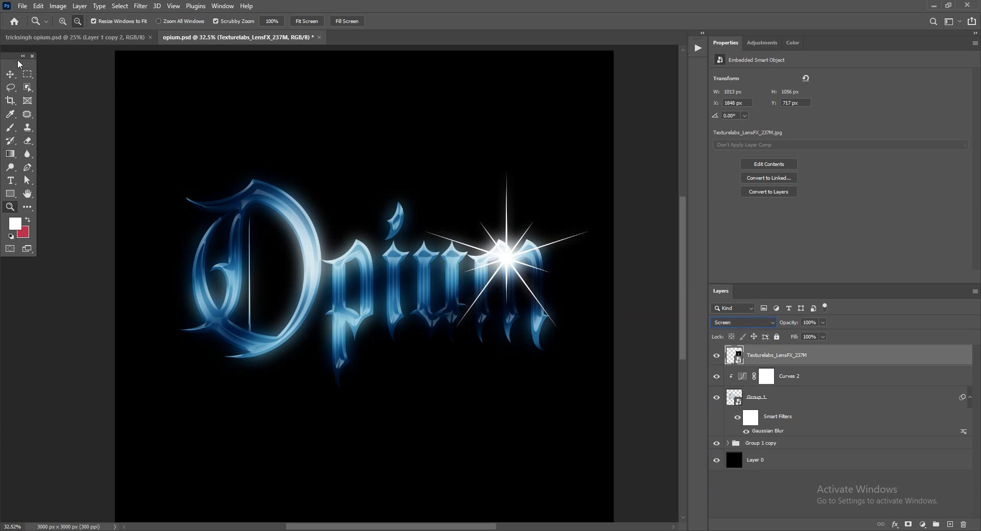
- Move a flare onto the right edge of the "O" and place smaller flares on the "p" and the top of the "m"
{"action": "left_click", "coordinate": [10, 75]}
{"action": "left_click_drag", "start_coordinate": [532, 254], "coordinate": [316, 265]}
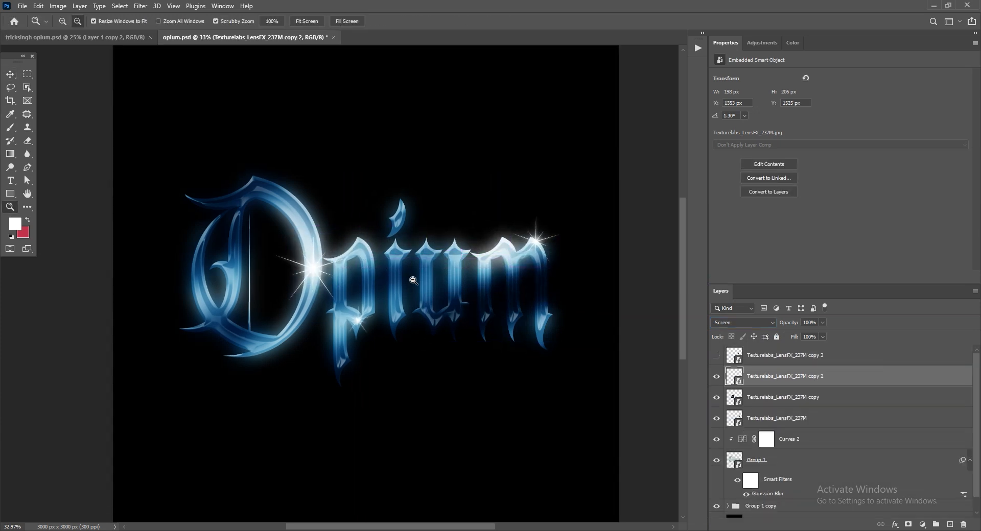
{"action": "left_click_drag", "start_coordinate": [403, 236], "coordinate": [392, 237]}
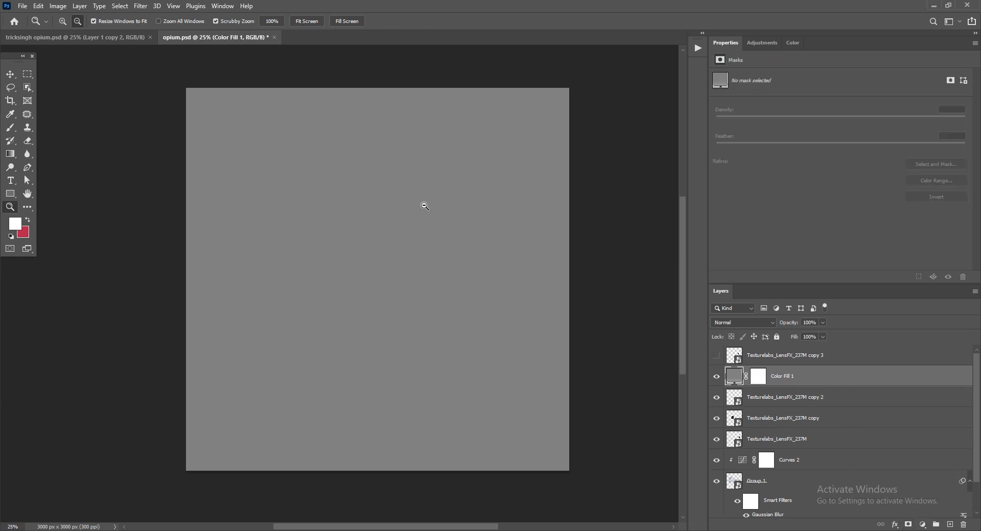
- Convert a grey solid colour fill layer to a smart object and apply the Pointillize filter with cell size 3
{"action": "left_click", "coordinate": [139, 6]}
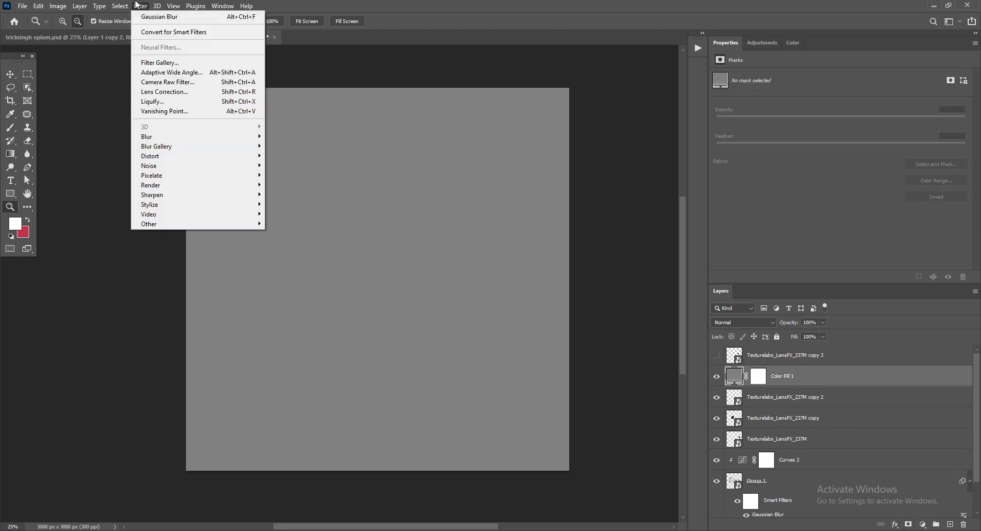
{"action": "mouse_move", "coordinate": [155, 224]}
{"action": "left_click", "coordinate": [286, 235]}
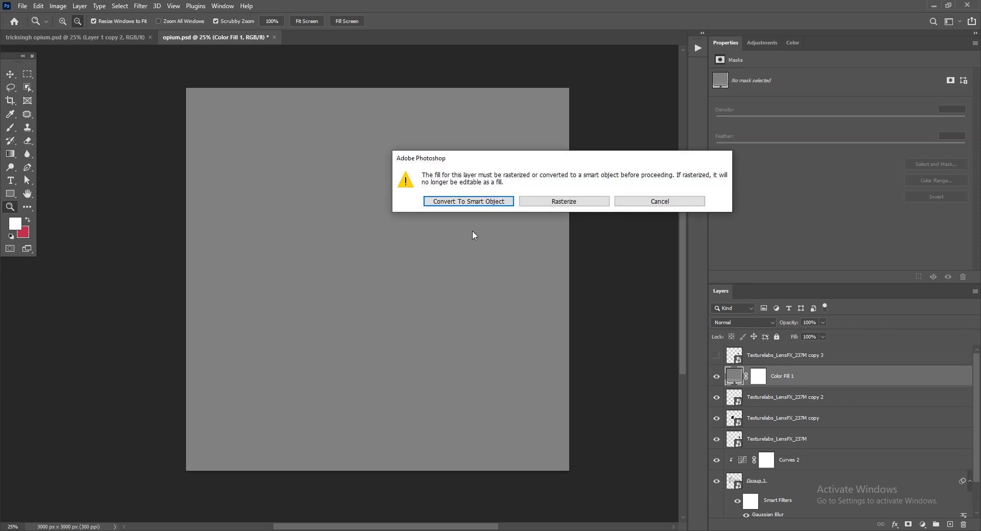
{"action": "left_click", "coordinate": [494, 204]}
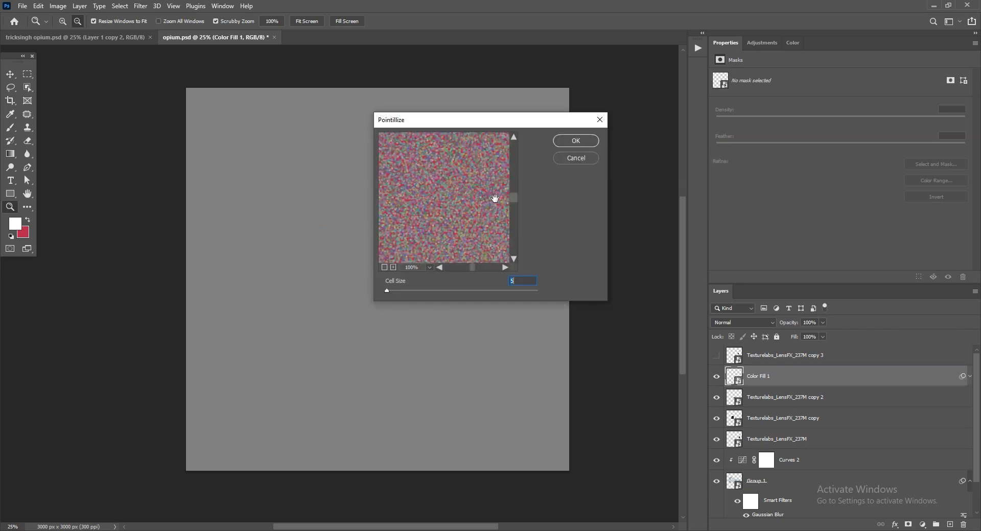
{"action": "mouse_move", "coordinate": [388, 290]}
{"action": "left_mouse_down"}
{"action": "mouse_move", "coordinate": [414, 291]}
{"action": "mouse_move", "coordinate": [387, 289]}
{"action": "left_mouse_up"}
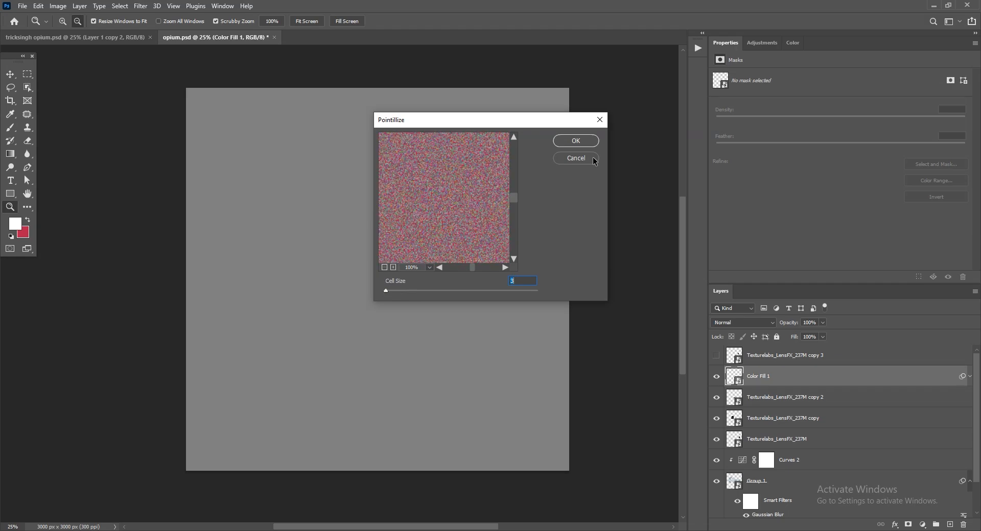
{"action": "left_click", "coordinate": [588, 138]}
- Add a Black & White adjustment layer above the pointillized fill and merge the two layers
{"action": "left_click_drag", "start_coordinate": [368, 216], "coordinate": [408, 311]}
{"action": "left_click", "coordinate": [922, 525]}
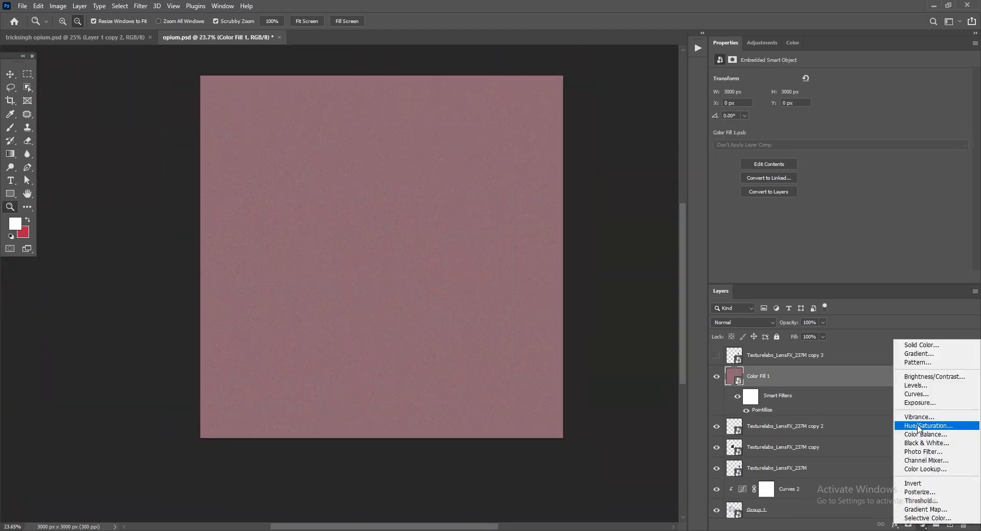
{"action": "left_click", "coordinate": [926, 444]}
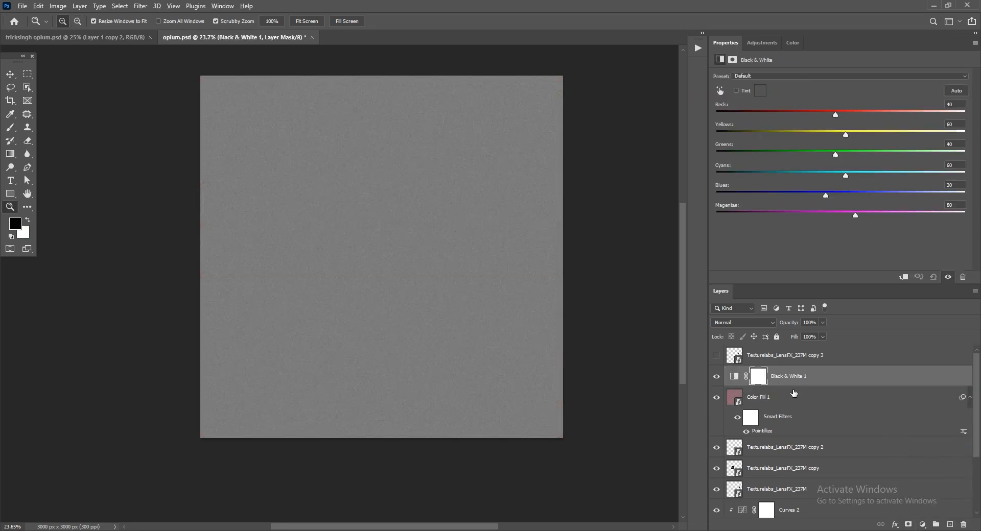
{"action": "key", "text": "ctrl+e"}
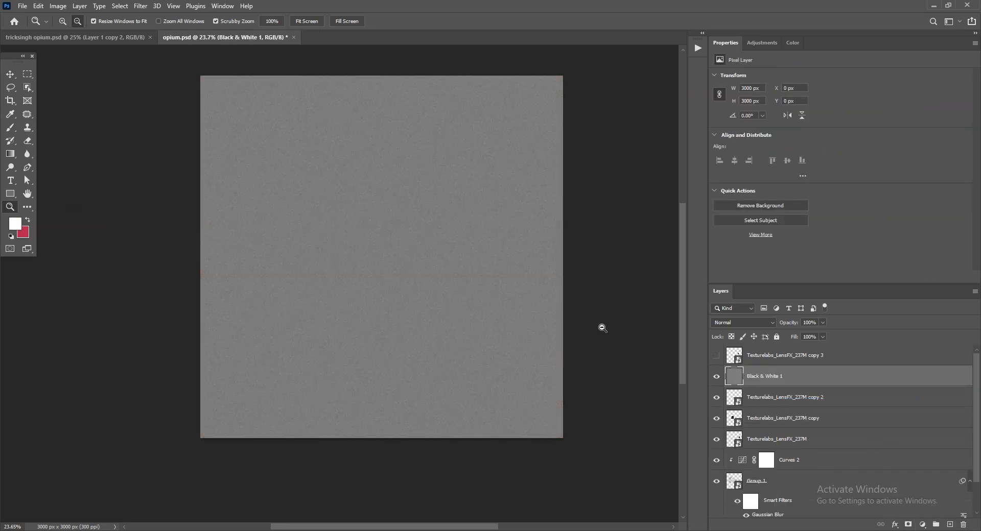
- Set the merged grain layer's blend mode to Overlay and check the texture over the lettering
{"action": "left_click", "coordinate": [753, 323]}
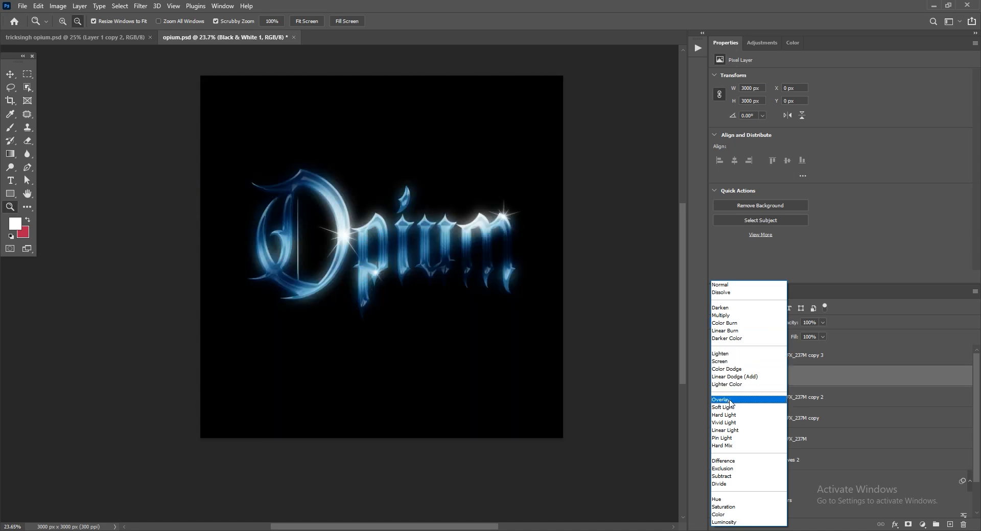
{"action": "left_click", "coordinate": [729, 401]}
{"action": "scroll", "coordinate": [312, 299], "scroll_direction": "down", "scroll_amount": 4}
{"action": "scroll", "coordinate": [310, 293], "scroll_direction": "up", "scroll_amount": 8}
{"action": "scroll", "coordinate": [333, 320], "scroll_direction": "down", "scroll_amount": 5}
{"action": "scroll", "coordinate": [460, 301], "scroll_direction": "up", "scroll_amount": 4}
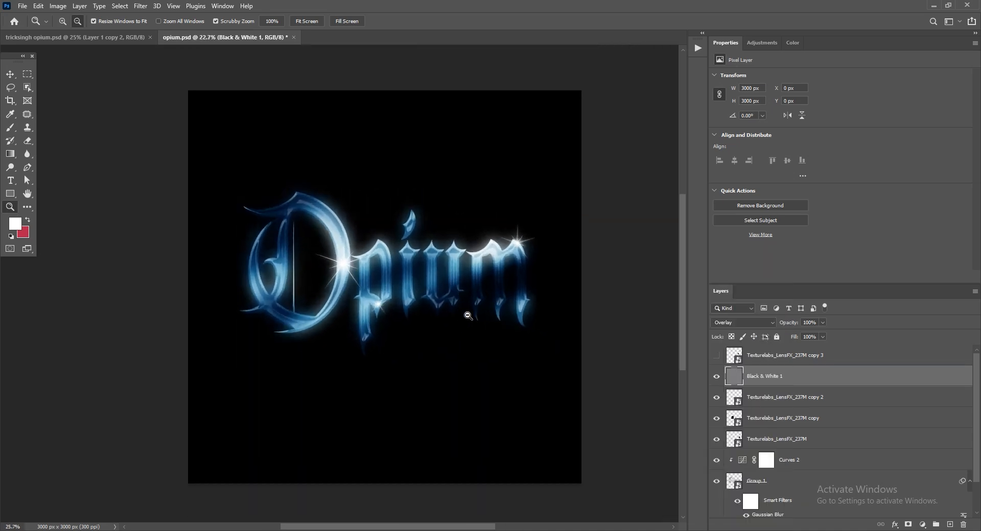
- Hide the Overlay grain layer and stamp all visible layers into a new layer above the flares
{"action": "left_click", "coordinate": [716, 376]}
{"action": "left_click", "coordinate": [762, 400]}
{"action": "key", "text": "ctrl+shift+alt+e"}
- Apply the Add Noise filter to the stamped layer and inspect the grain on the lettering and background
{"action": "scroll", "coordinate": [315, 235], "scroll_direction": "down", "scroll_amount": 3}
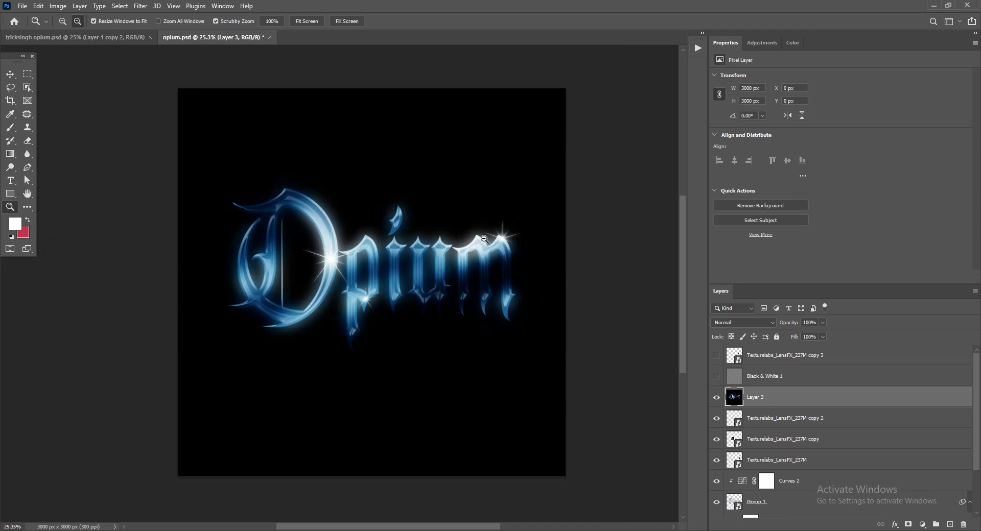
{"action": "left_click", "coordinate": [148, 8]}
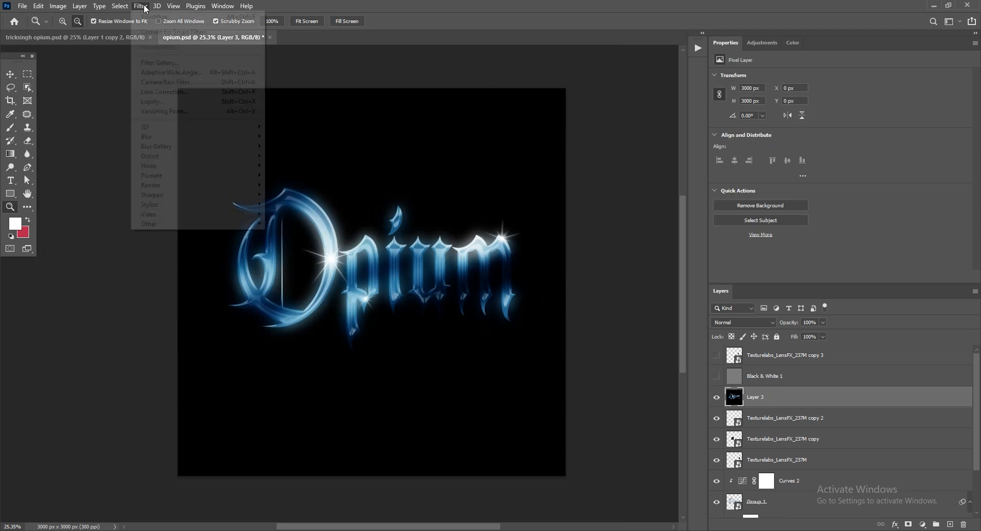
{"action": "mouse_move", "coordinate": [170, 173]}
{"action": "left_click", "coordinate": [277, 167]}
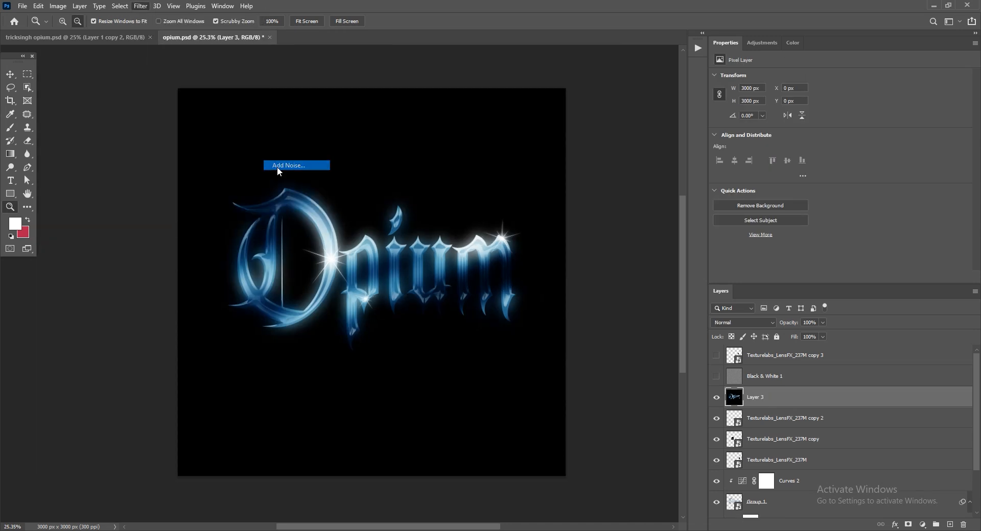
{"action": "left_click_drag", "start_coordinate": [425, 252], "coordinate": [427, 252]}
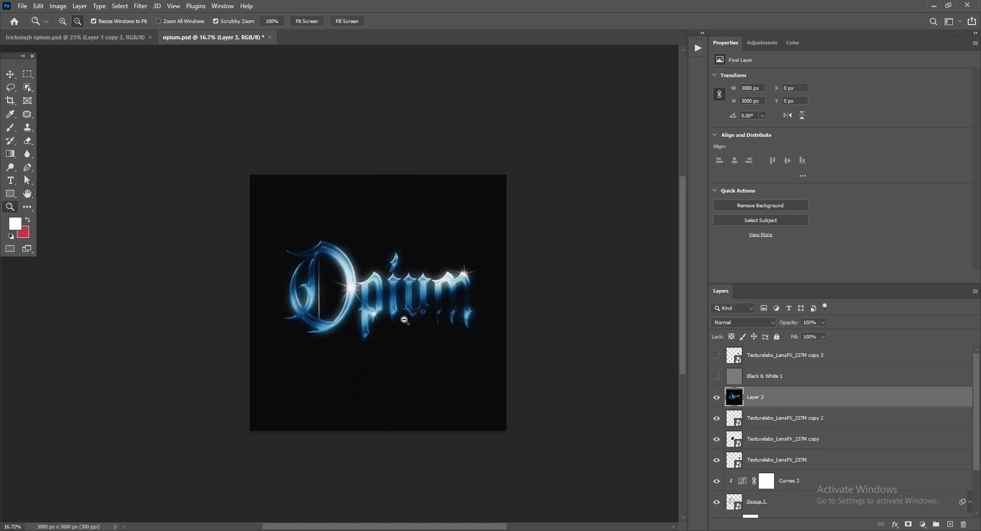
{"action": "scroll", "coordinate": [383, 308], "scroll_direction": "up", "scroll_amount": 3}
{"action": "scroll", "coordinate": [424, 336], "scroll_direction": "up", "scroll_amount": 6}
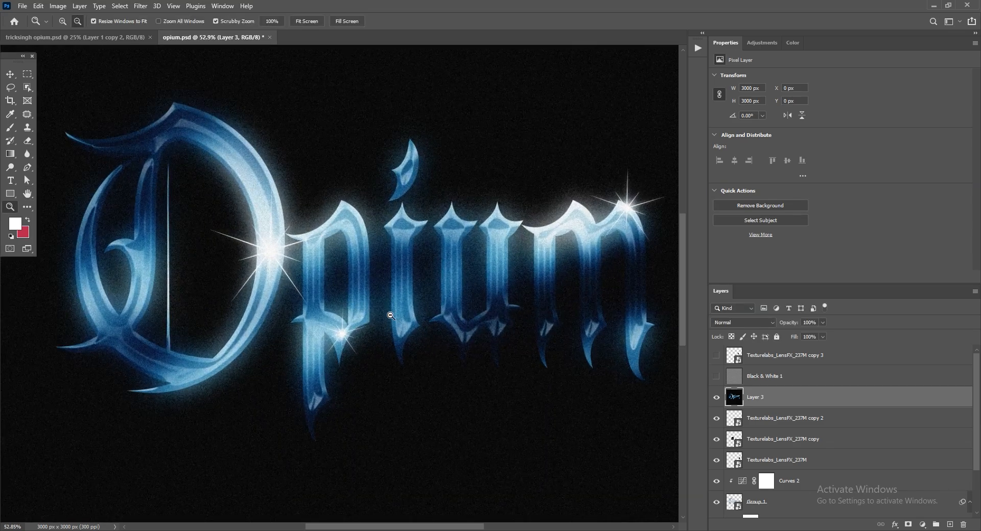
{"action": "scroll", "coordinate": [424, 282], "scroll_direction": "down", "scroll_amount": 5}
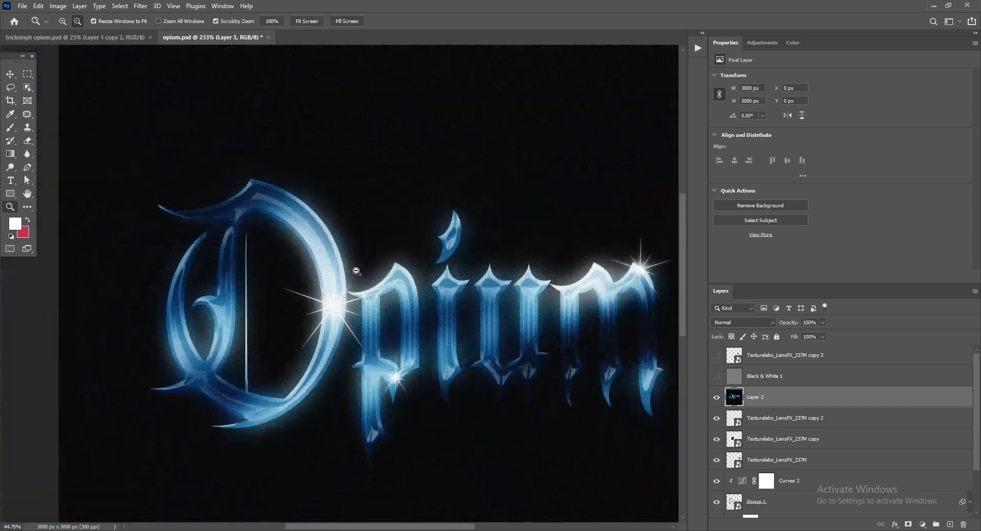
{"action": "scroll", "coordinate": [435, 278], "scroll_direction": "down", "scroll_amount": 3}
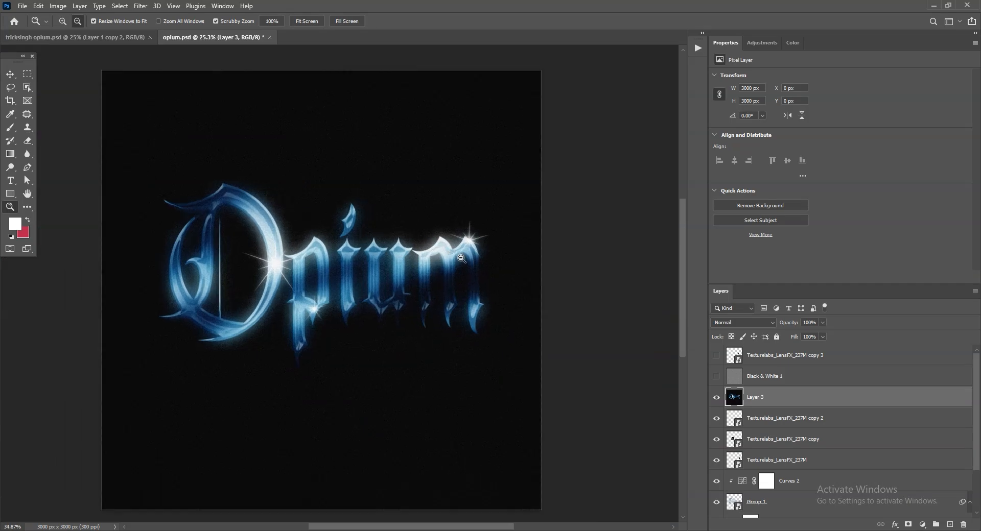
- Examine the finished Opium lettering, its flares and the noise grain both up close and as a whole
{"action": "scroll", "coordinate": [442, 276], "scroll_direction": "up", "scroll_amount": 4}
{"action": "scroll", "coordinate": [454, 222], "scroll_direction": "down", "scroll_amount": 3}
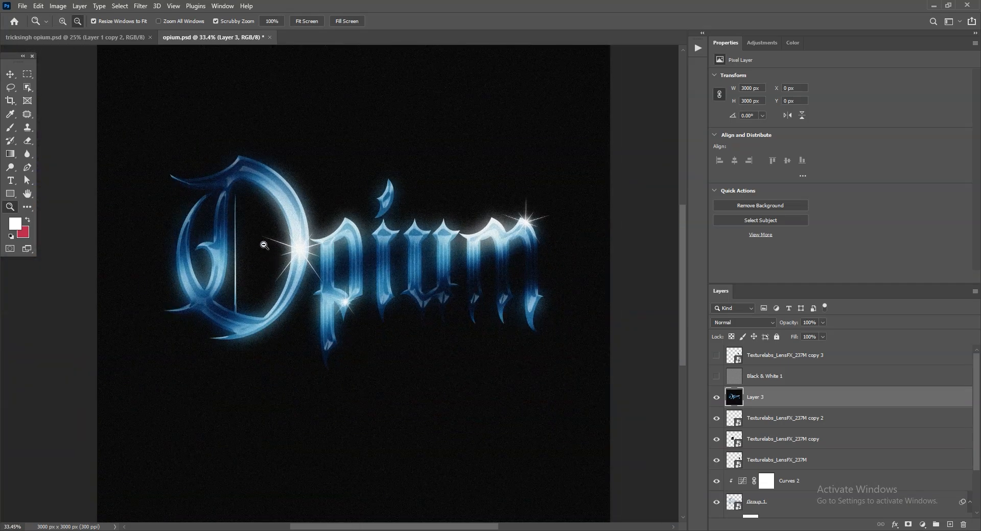
{"action": "scroll", "coordinate": [264, 246], "scroll_direction": "up", "scroll_amount": 4}
{"action": "scroll", "coordinate": [277, 297], "scroll_direction": "down", "scroll_amount": 4}
{"action": "scroll", "coordinate": [277, 297], "scroll_direction": "down", "scroll_amount": 1}
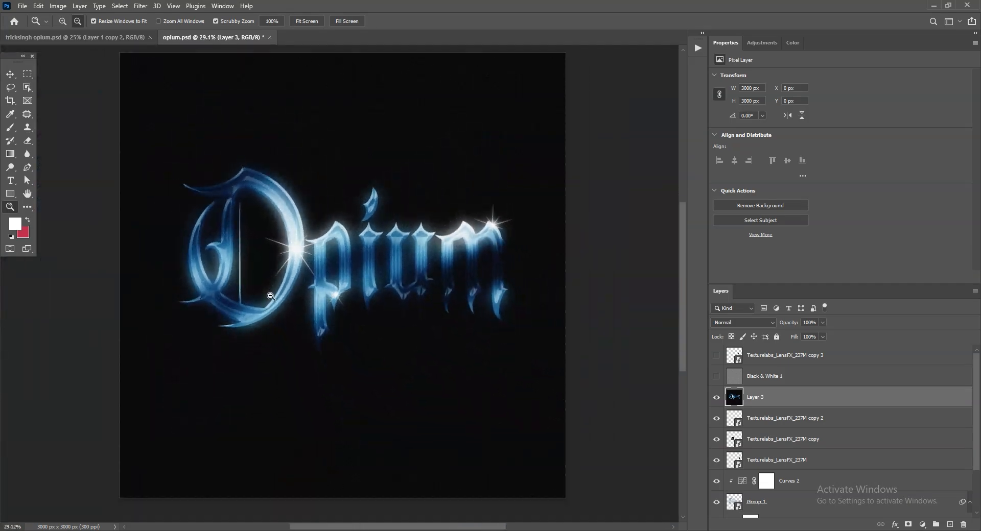
{"action": "scroll", "coordinate": [354, 267], "scroll_direction": "up", "scroll_amount": 2}
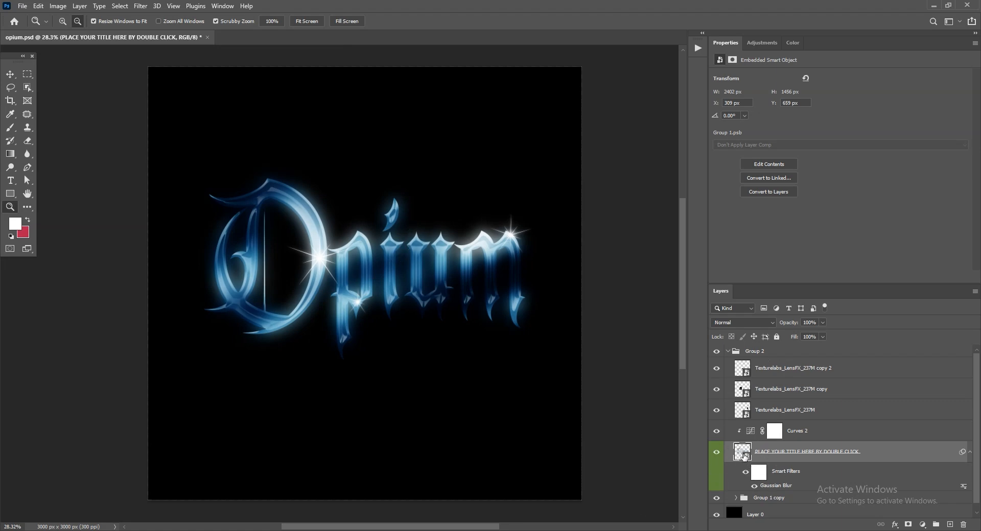
- Open the nested smart objects of the blurred title layer down to the original Opium text
{"action": "double_click", "coordinate": [744, 457]}
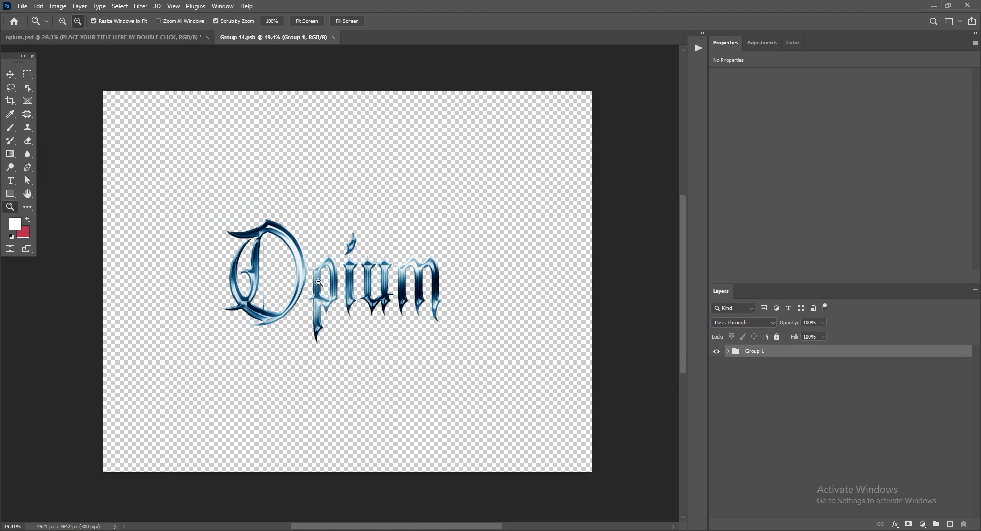
{"action": "mouse_move", "coordinate": [318, 282]}
{"action": "left_mouse_down"}
{"action": "mouse_move", "coordinate": [337, 282]}
{"action": "mouse_move", "coordinate": [322, 283]}
{"action": "left_mouse_up"}
{"action": "left_click", "coordinate": [729, 351]}
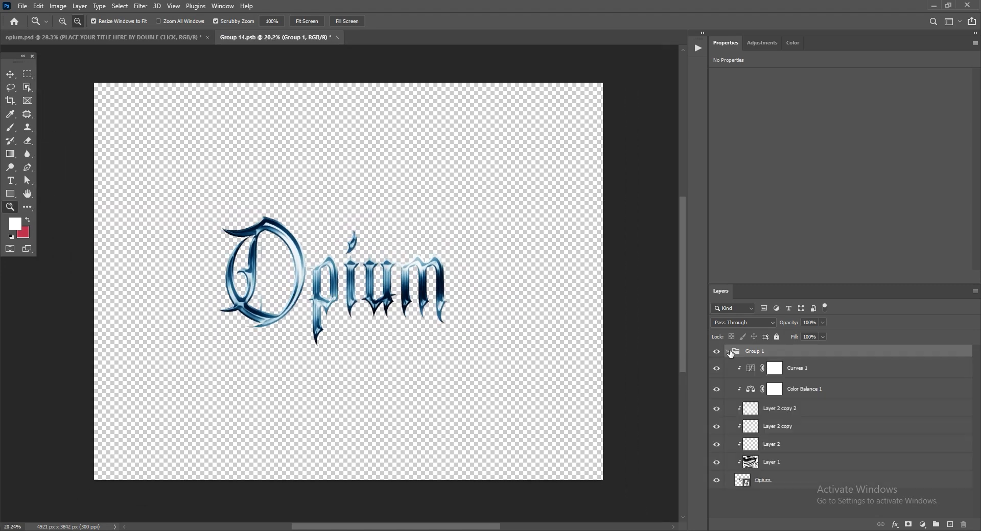
{"action": "double_click", "coordinate": [741, 482]}
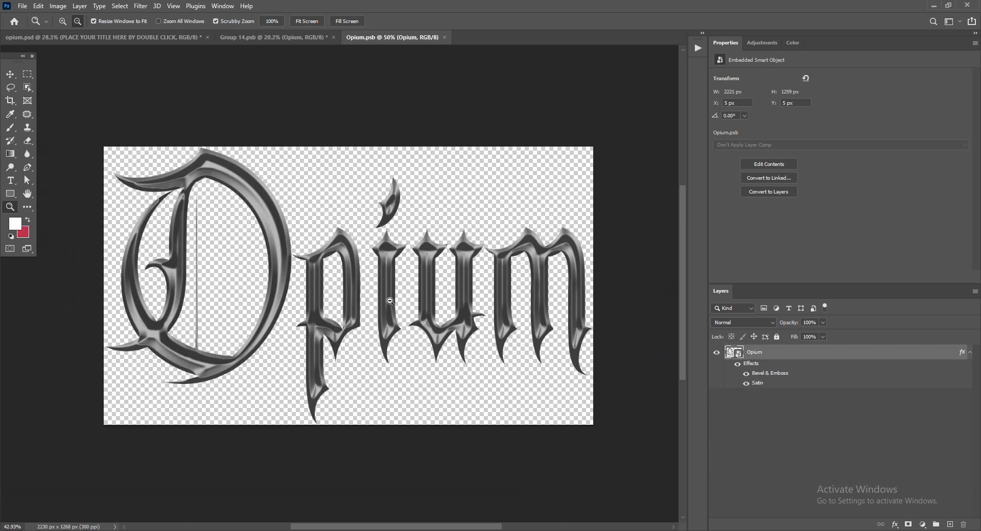
{"action": "double_click", "coordinate": [733, 353]}
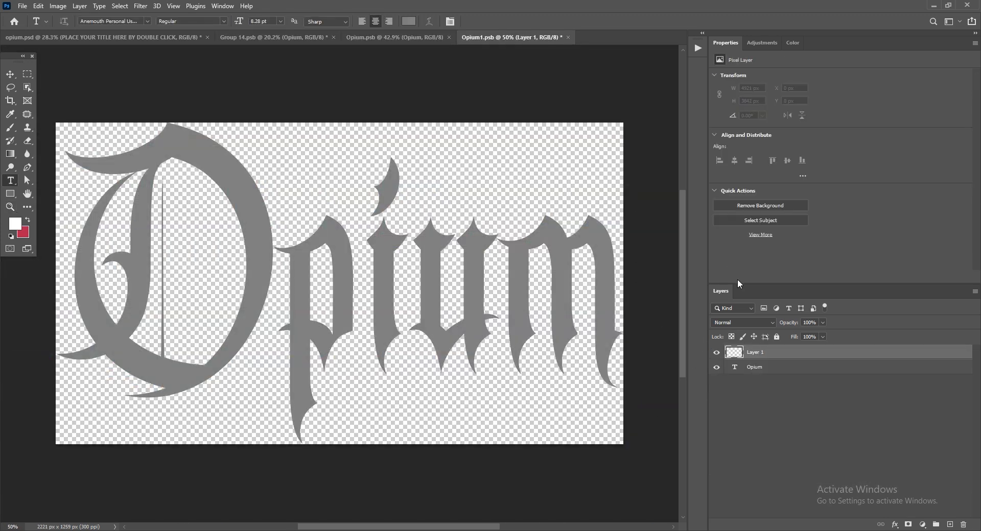
- Hide the Opium text layer and add a new text layer reading "Zeetu EditZ" in the same blackletter font
{"action": "left_click", "coordinate": [716, 367]}
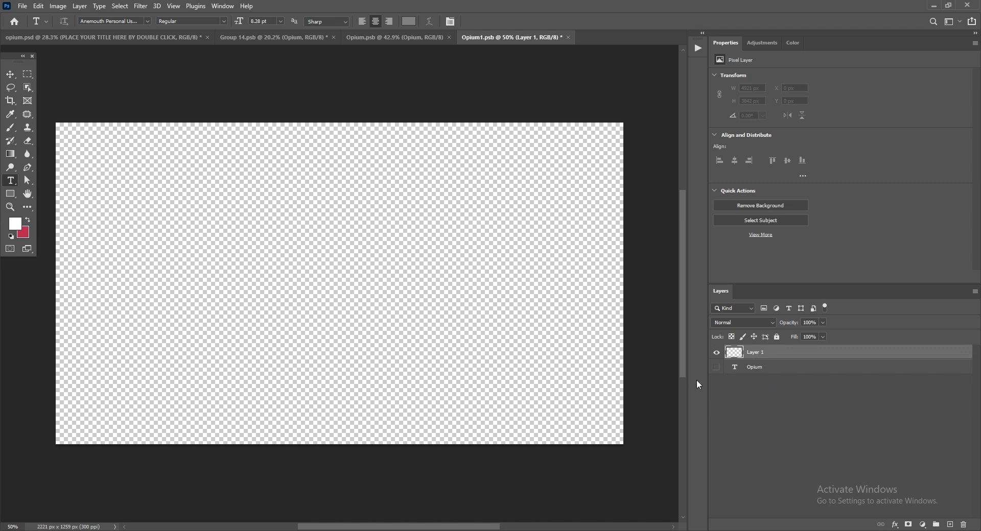
{"action": "left_click", "coordinate": [229, 274]}
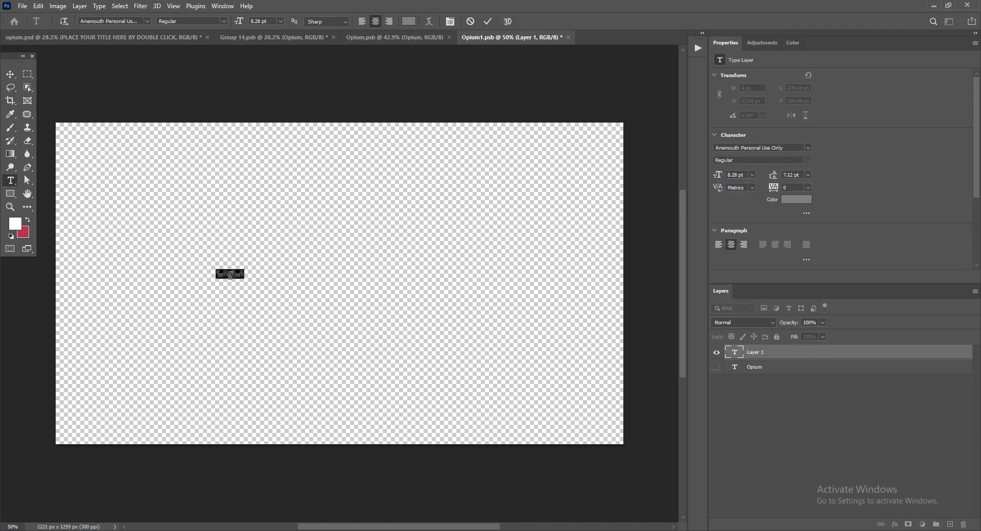
{"action": "key", "text": "BackSpace"}
{"action": "type", "text": "Zeetu EditZ"}
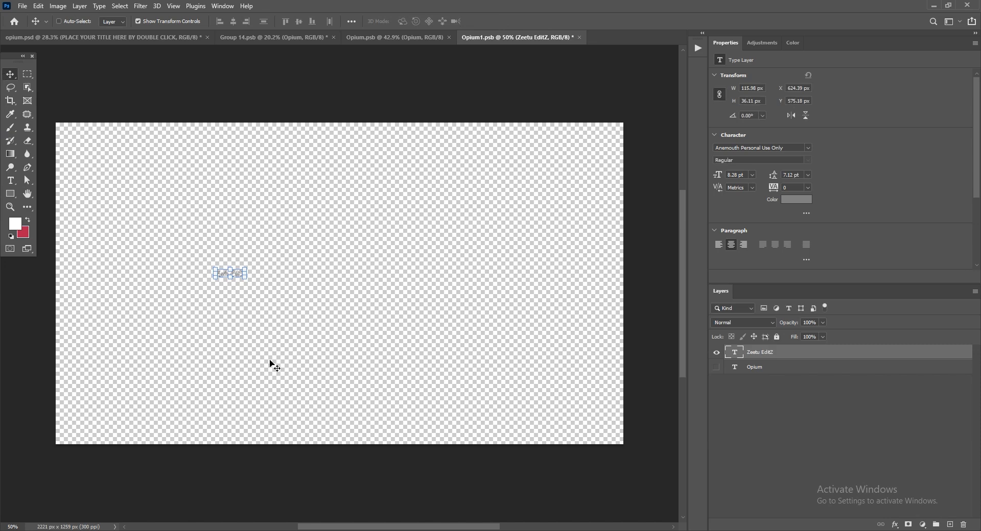
- Scale the "Zeetu EditZ" text to about 2133 px wide, centre it on the canvas and save the smart object
{"action": "left_click_drag", "start_coordinate": [241, 278], "coordinate": [622, 404]}
{"action": "left_click_drag", "start_coordinate": [412, 330], "coordinate": [327, 276]}
{"action": "left_click_drag", "start_coordinate": [346, 365], "coordinate": [347, 389]}
{"action": "left_click_drag", "start_coordinate": [354, 334], "coordinate": [354, 331]}
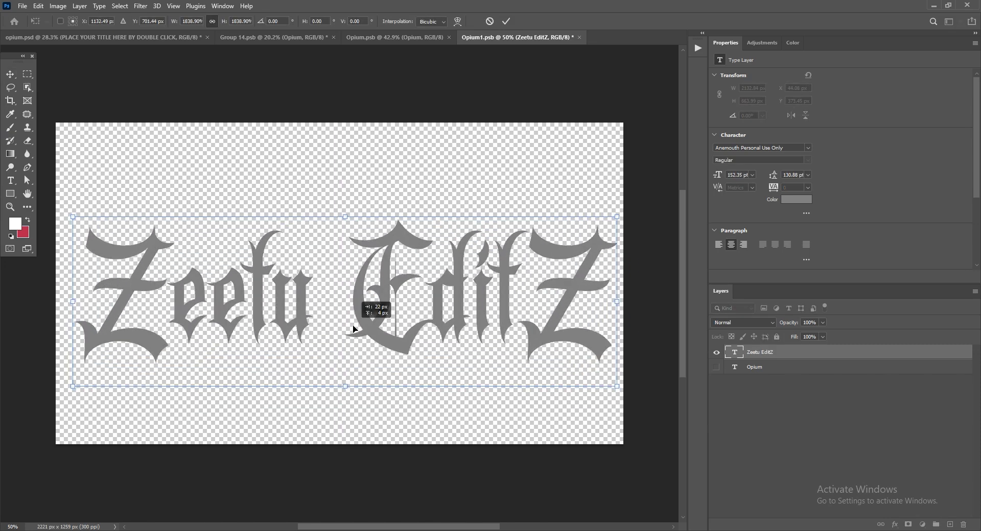
{"action": "key", "text": "Return"}
{"action": "key", "text": "ctrl+s"}
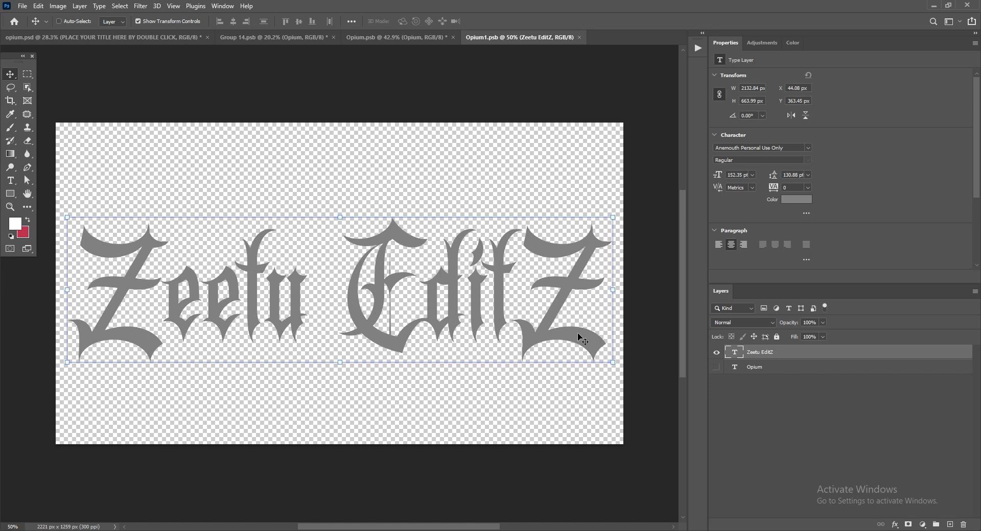
- Save the parent smart objects Opium.psb and Group 14.psb, and return to the main opium.psd document
{"action": "left_click", "coordinate": [411, 37]}
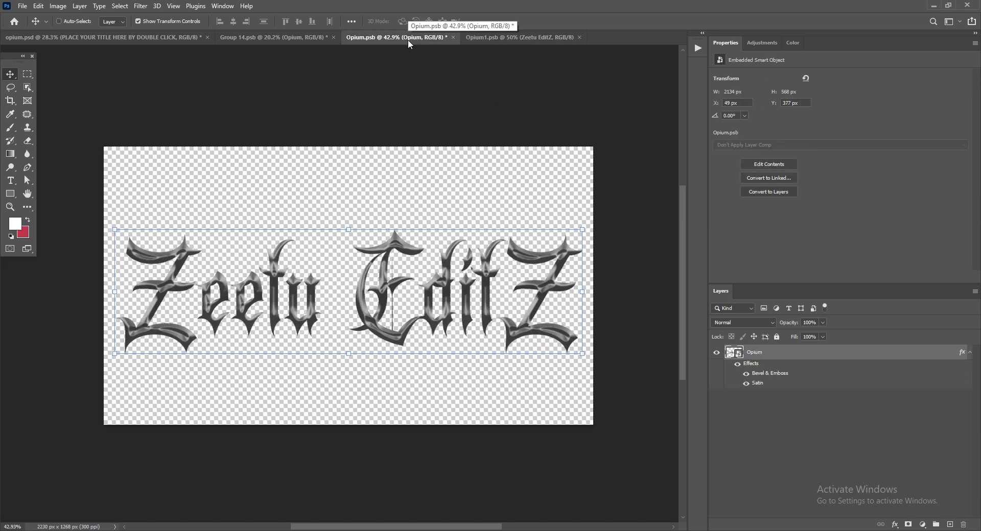
{"action": "key", "text": "ctrl+s"}
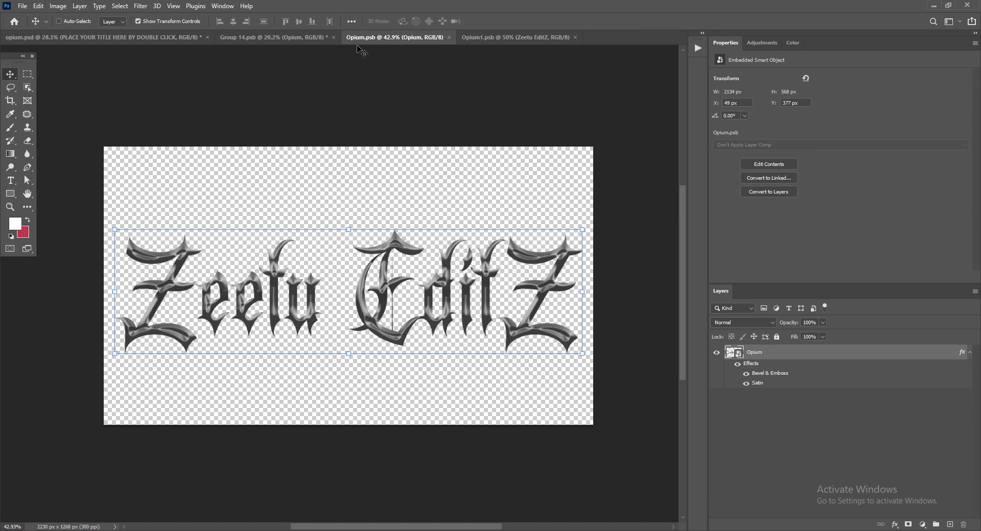
{"action": "left_click", "coordinate": [290, 39]}
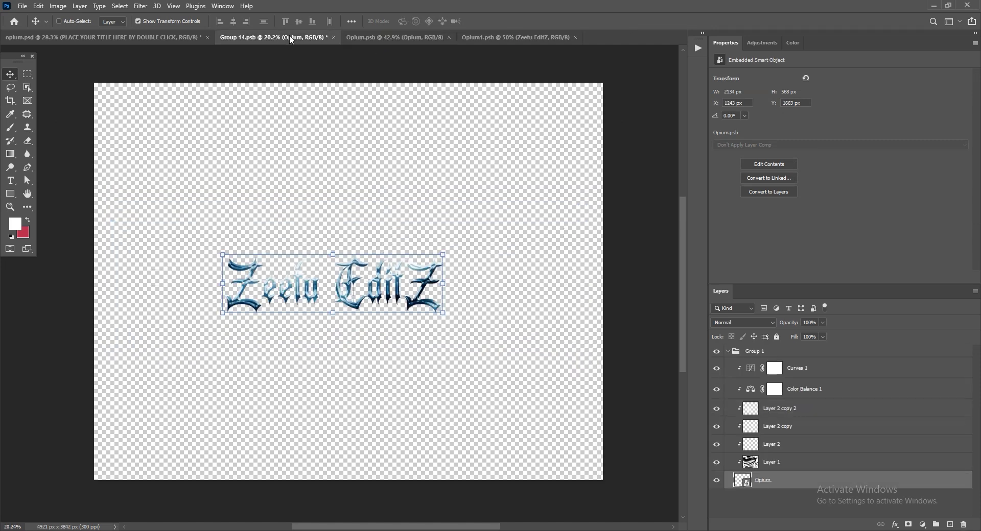
{"action": "key", "text": "ctrl+s"}
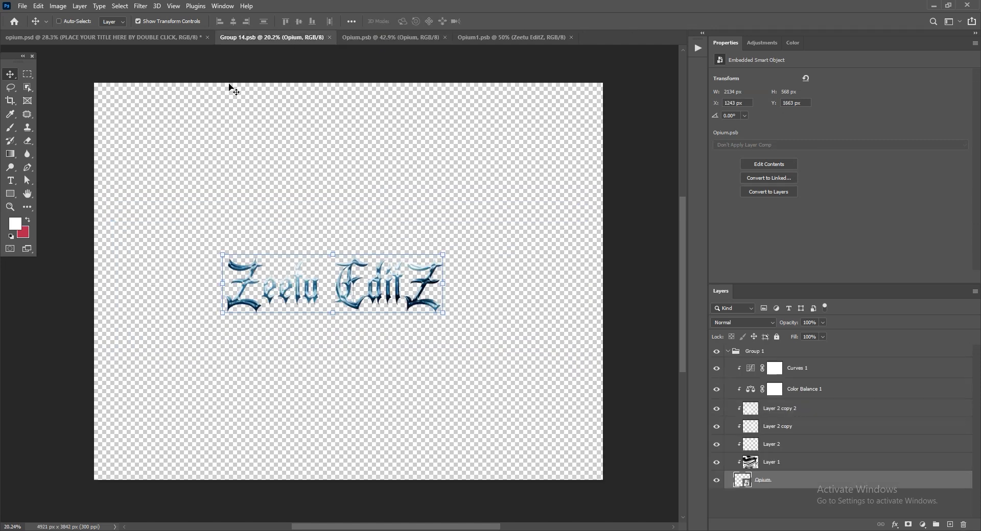
{"action": "left_click", "coordinate": [154, 35]}
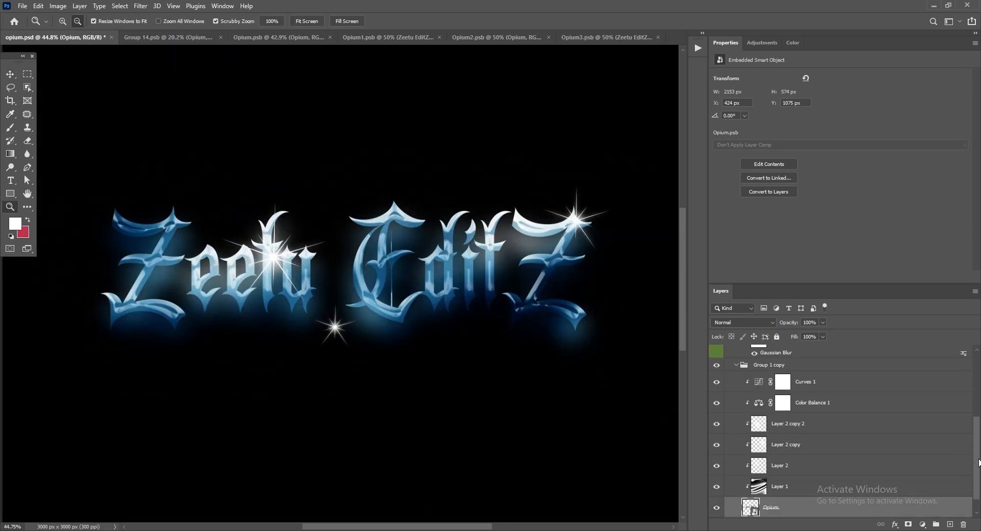
- Move the lens flare from below the lettering onto the first "e" of "Zeetu" and check the result
{"action": "left_click_drag", "start_coordinate": [978, 463], "coordinate": [970, 388]}
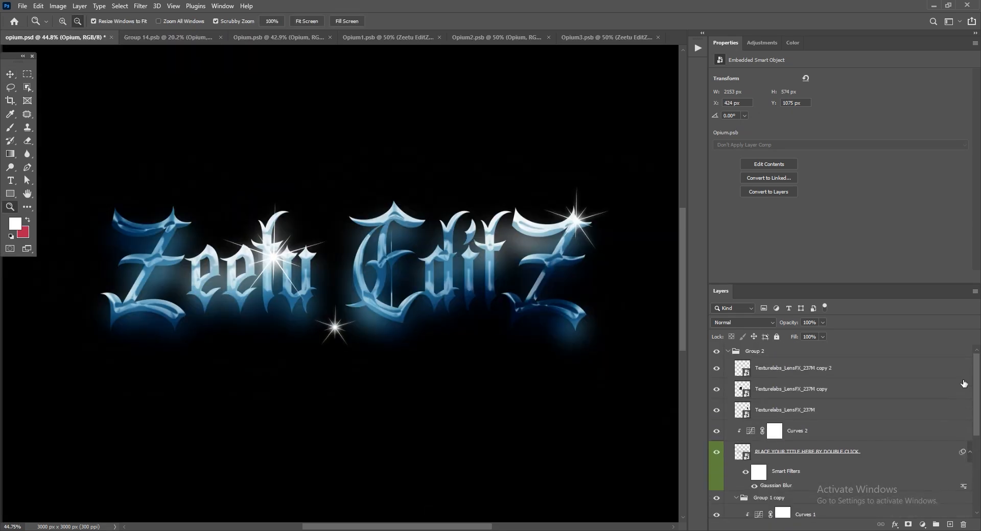
{"action": "left_click", "coordinate": [889, 368]}
{"action": "key", "text": "v"}
{"action": "left_click_drag", "start_coordinate": [332, 325], "coordinate": [215, 258]}
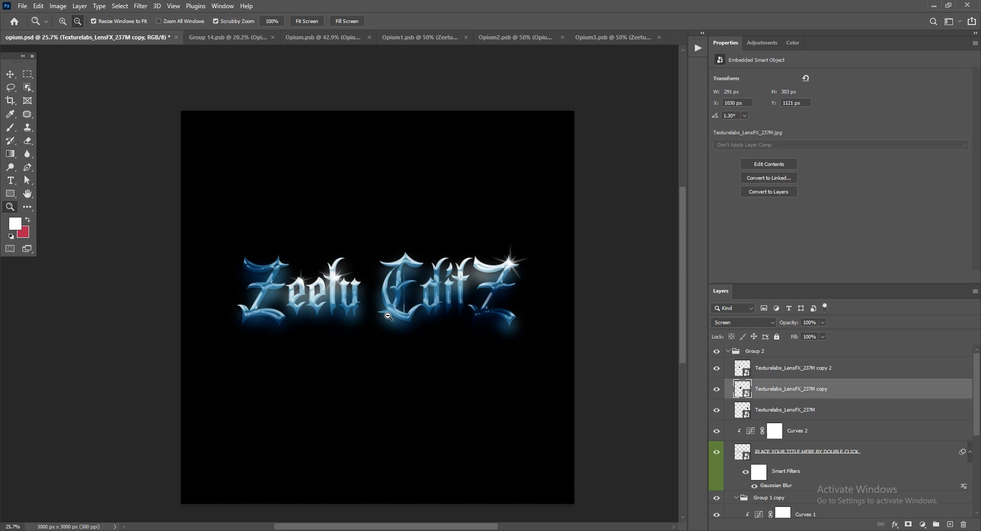
{"action": "scroll", "coordinate": [389, 317], "scroll_direction": "up", "scroll_amount": 3}
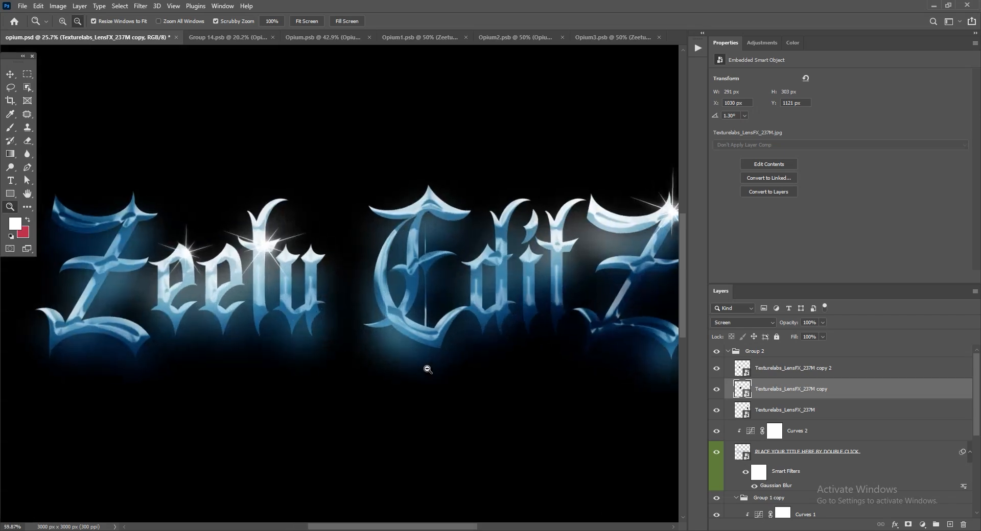
{"action": "scroll", "coordinate": [423, 367], "scroll_direction": "down", "scroll_amount": 4}
{"action": "scroll", "coordinate": [387, 356], "scroll_direction": "up", "scroll_amount": 3}
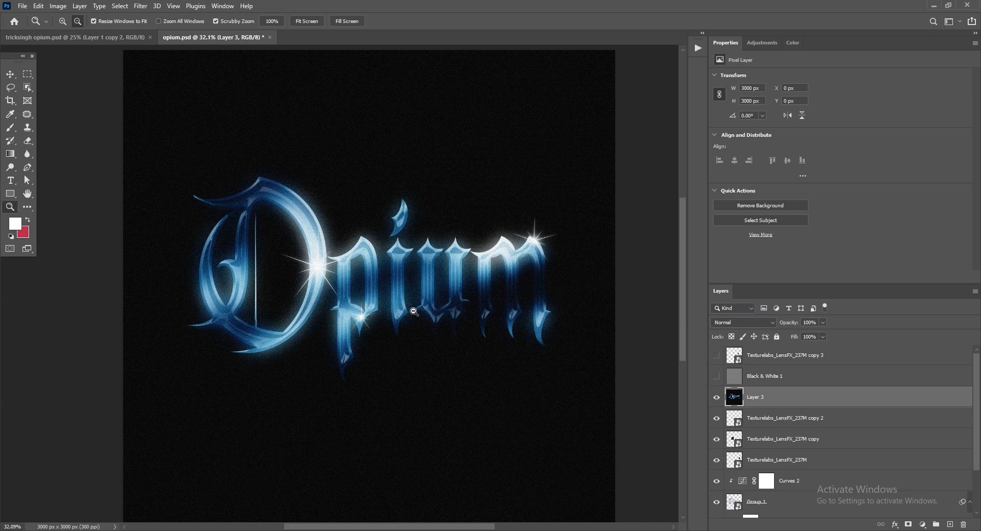
{"action": "scroll", "coordinate": [414, 311], "scroll_direction": "down", "scroll_amount": 2}
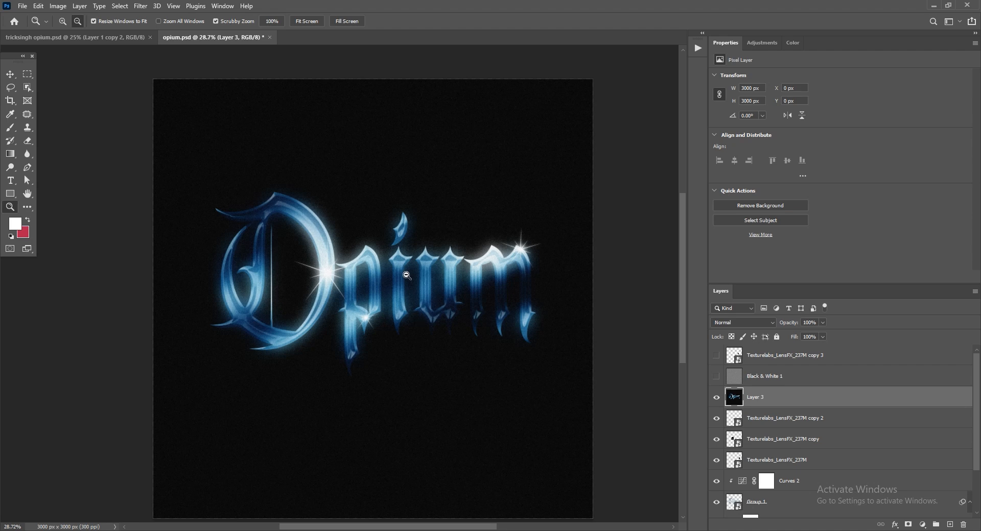
{"action": "left_click_drag", "start_coordinate": [397, 248], "coordinate": [379, 246]}
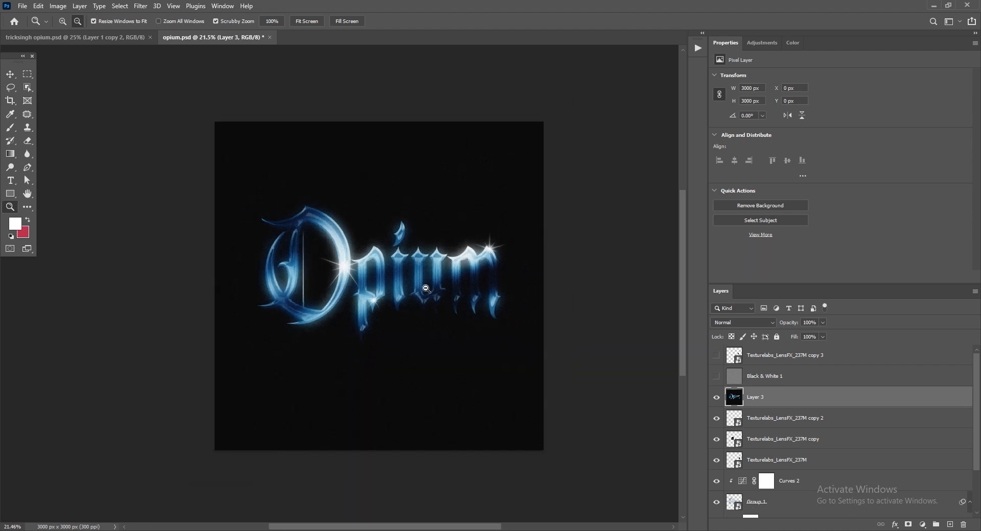